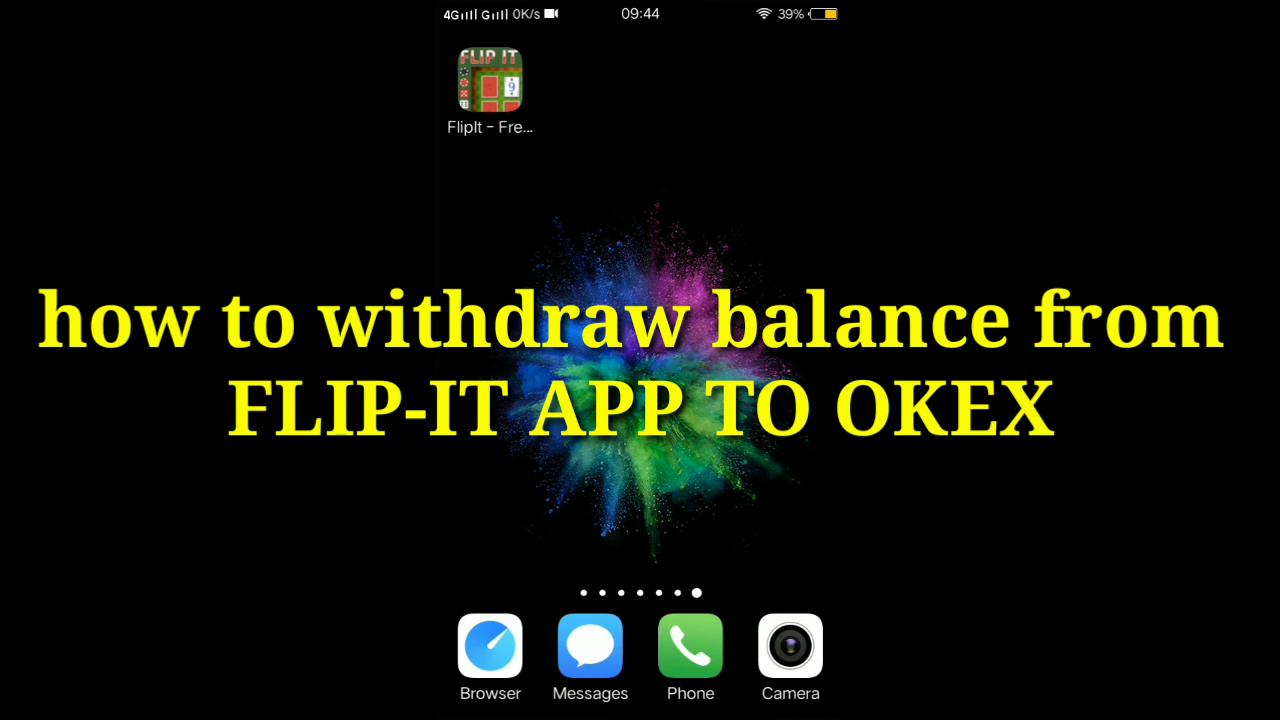
- Start the FlipIt app from its home-screen icon
{"action": "left_click", "coordinate": [490, 82]}
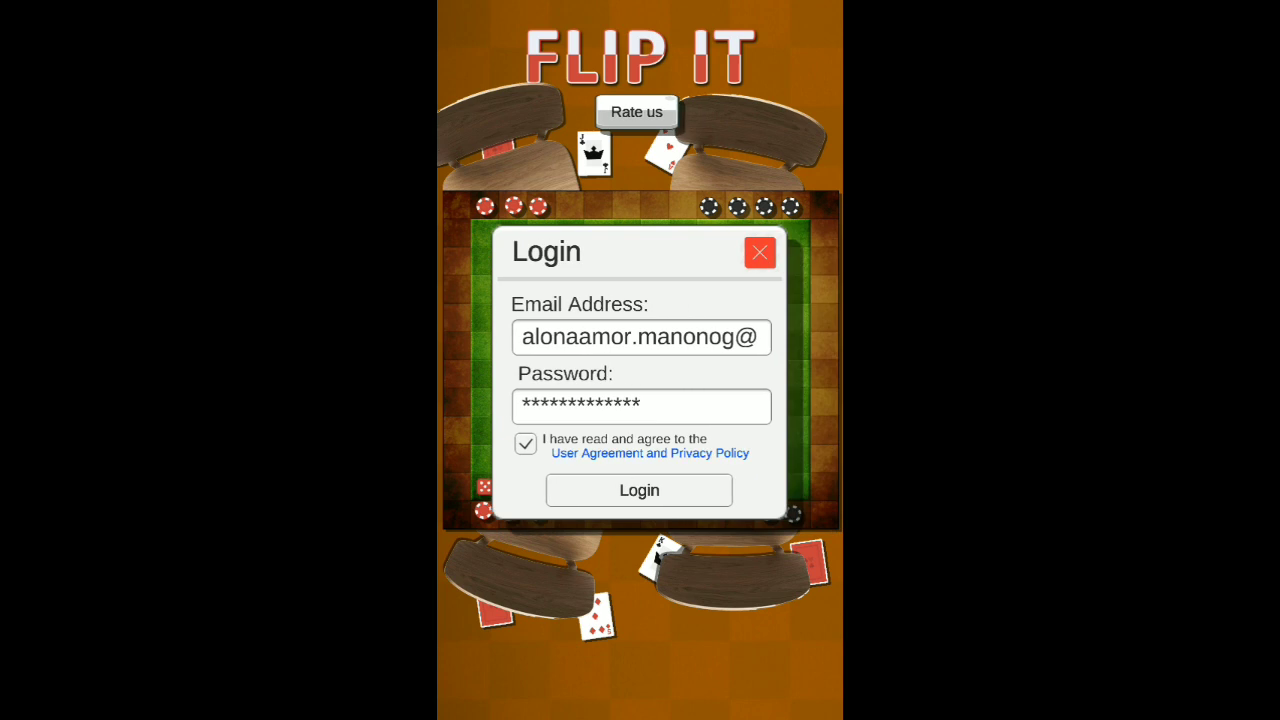
- Sign in to FlipIt with the saved email and password, then mute the media volume
{"action": "left_click", "coordinate": [639, 490]}
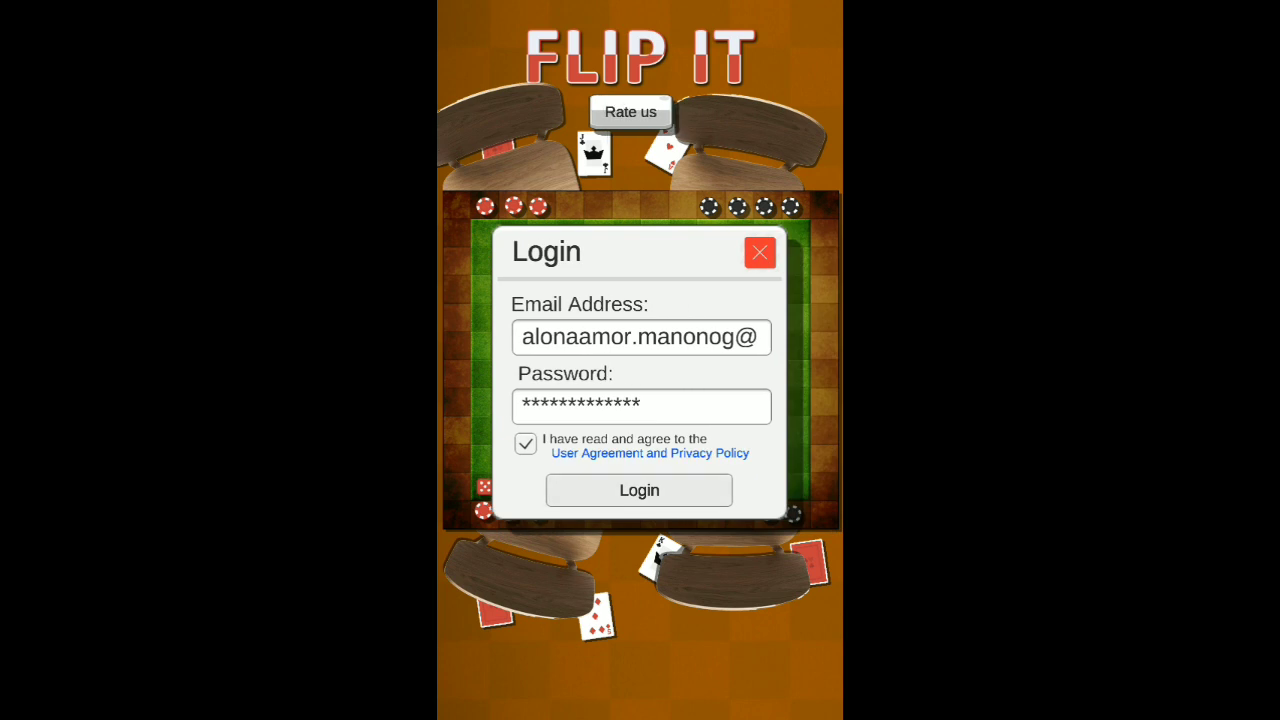
{"action": "key", "text": "XF86AudioLowerVolume"}
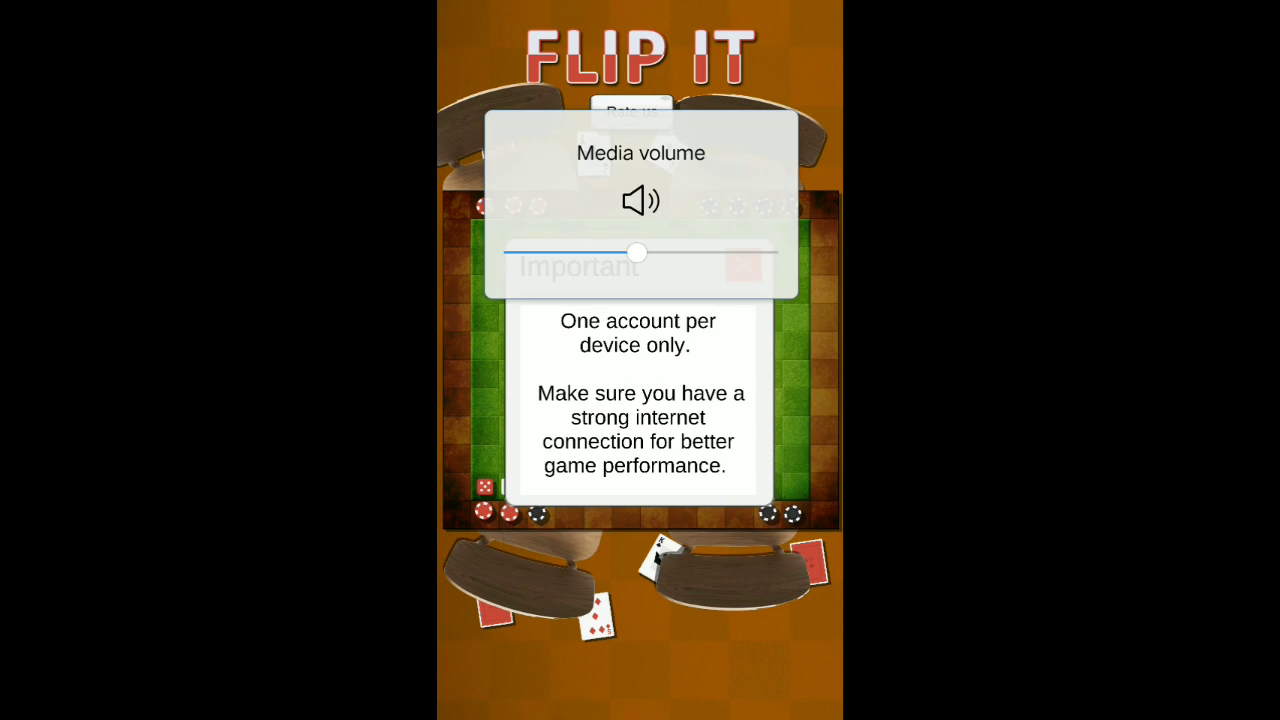
{"action": "key", "text": "XF86AudioLowerVolume"}
{"action": "key", "text": "XF86AudioLowerVolume"}
{"action": "key", "text": "XF86AudioLowerVolume"}
{"action": "key", "text": "XF86AudioLowerVolume"}
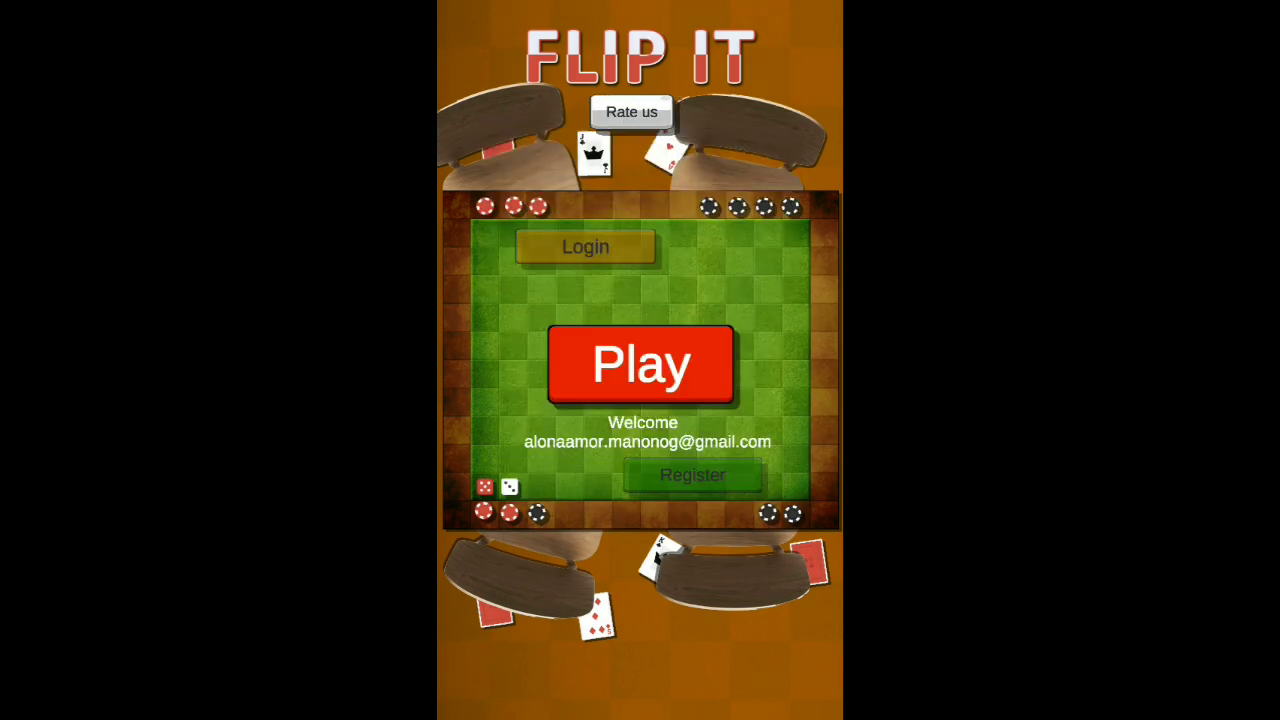
- Start a game, close the reset notice and mechanics tutorial, and open Redeem options
{"action": "left_click", "coordinate": [641, 364]}
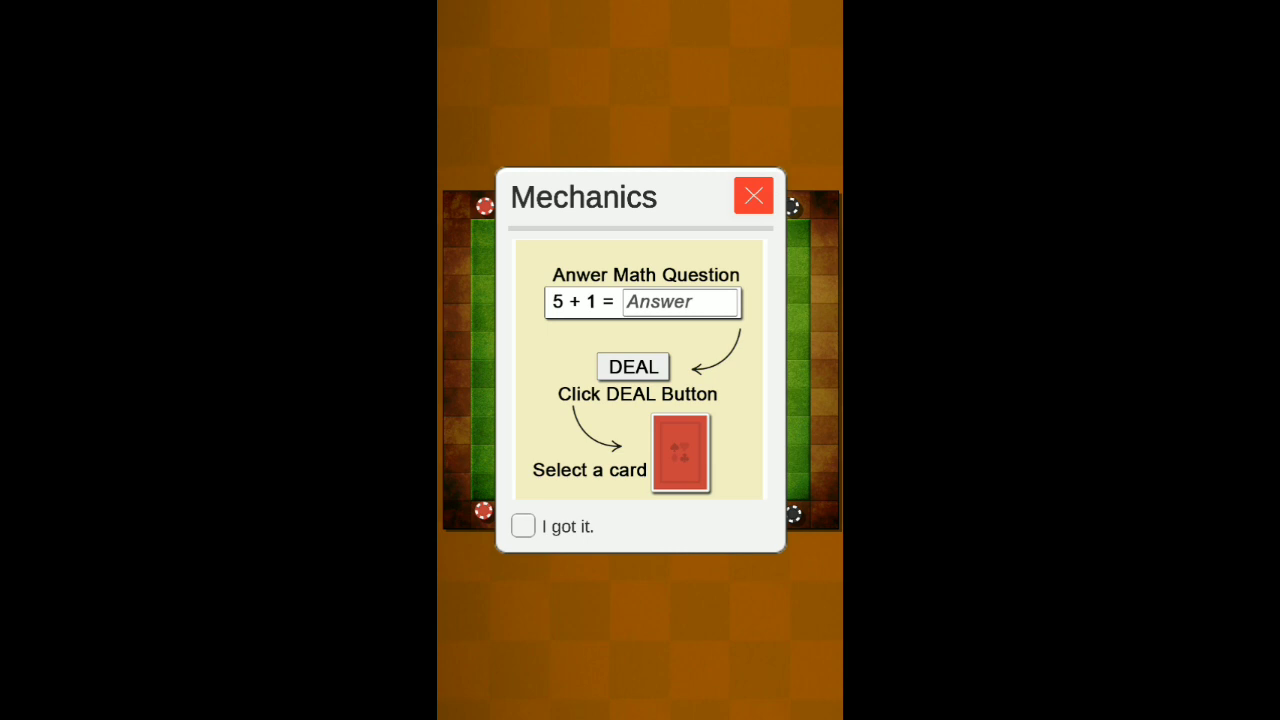
{"action": "left_click", "coordinate": [751, 256]}
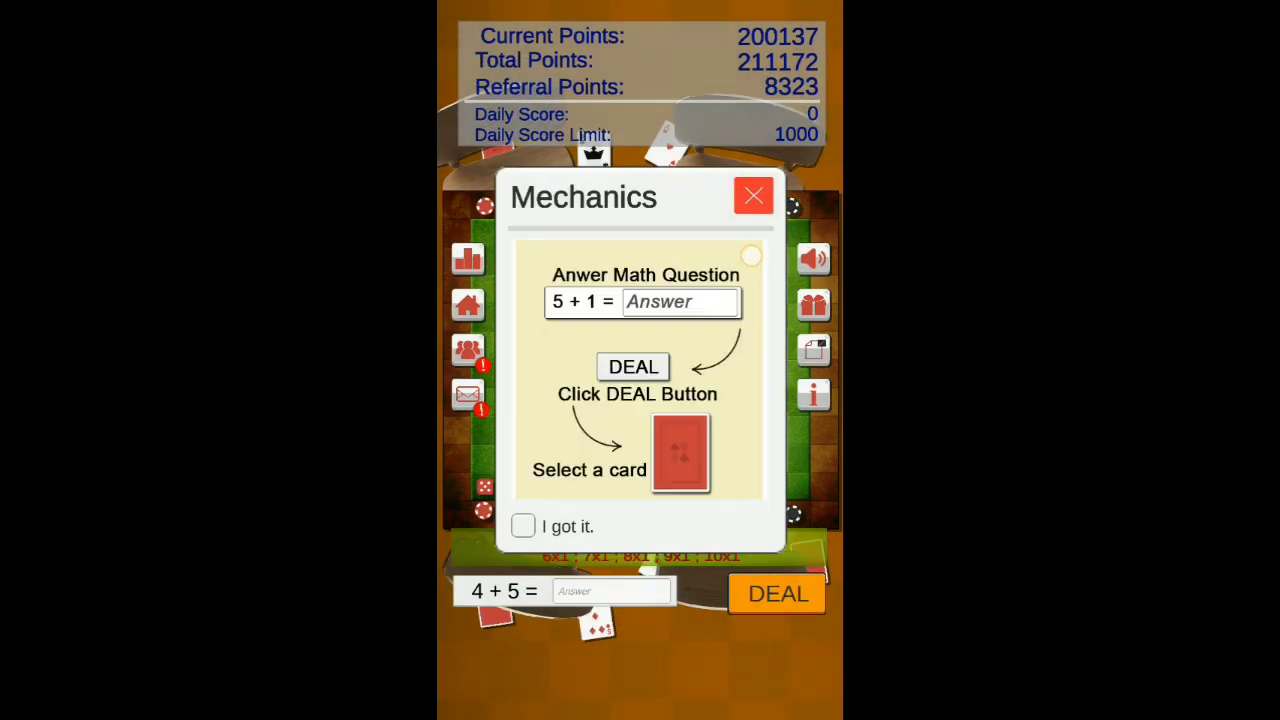
{"action": "left_click", "coordinate": [753, 196]}
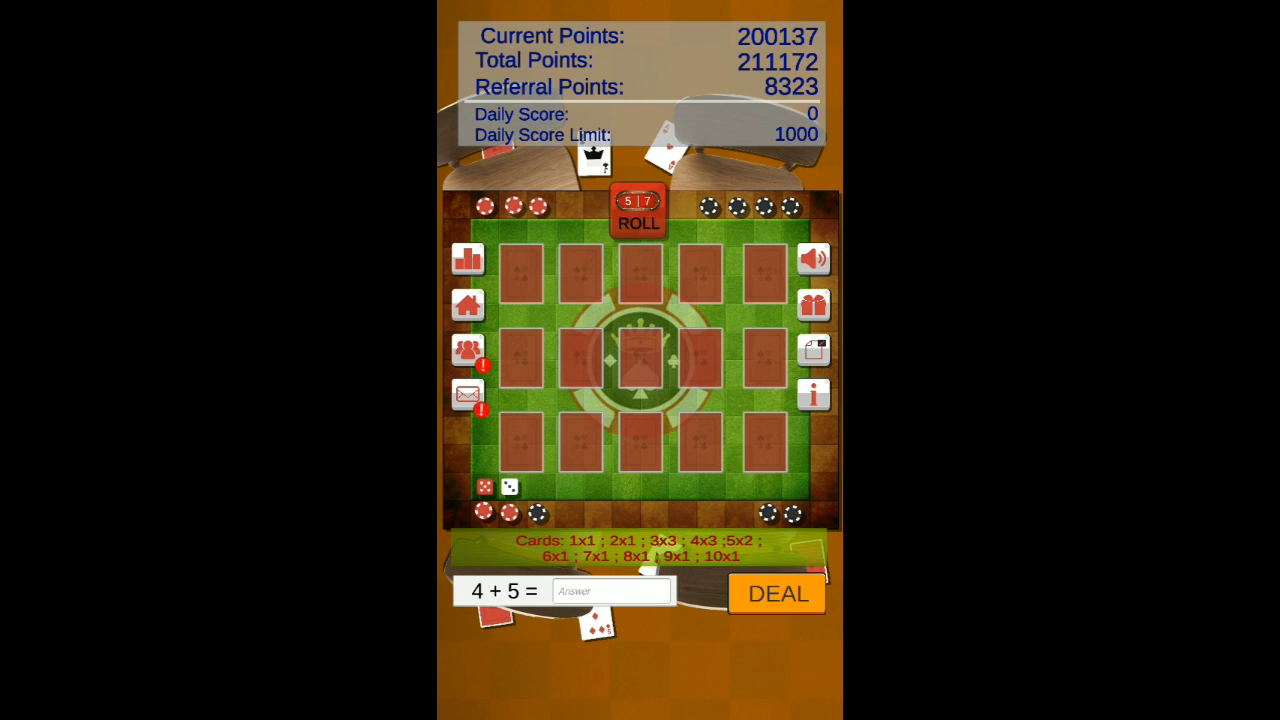
{"action": "left_click", "coordinate": [813, 304]}
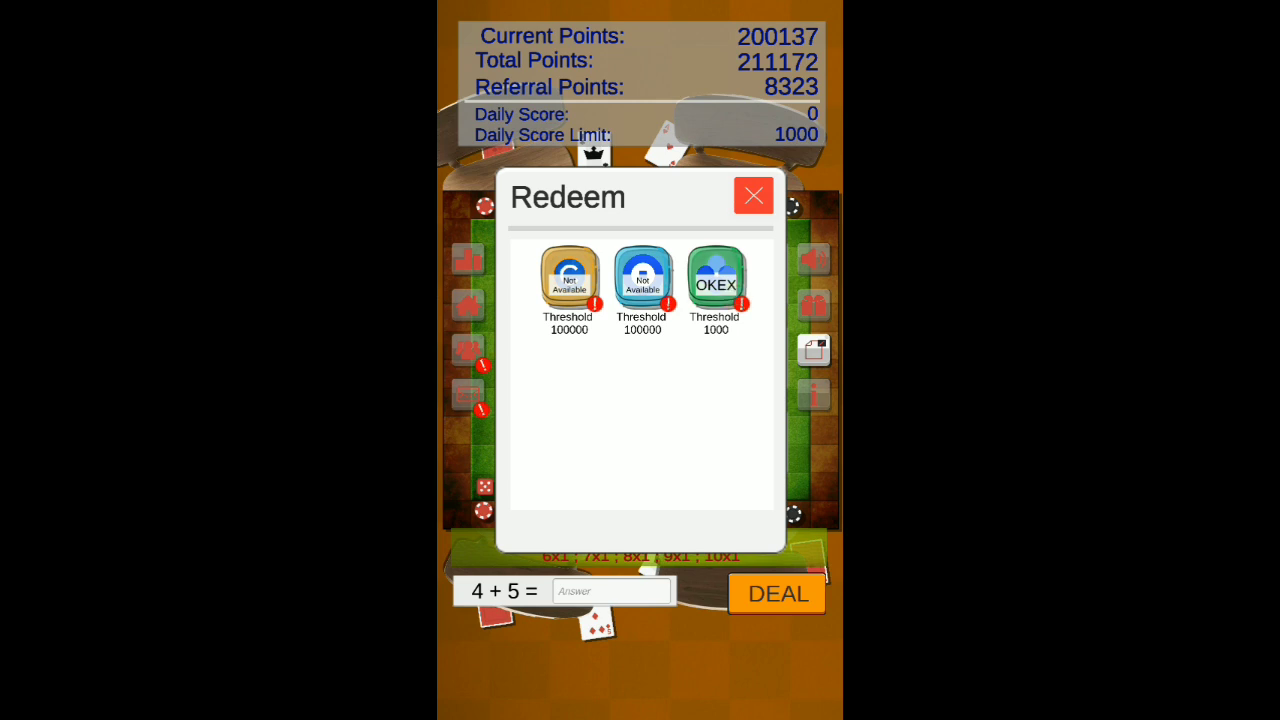
{"action": "left_click", "coordinate": [716, 277]}
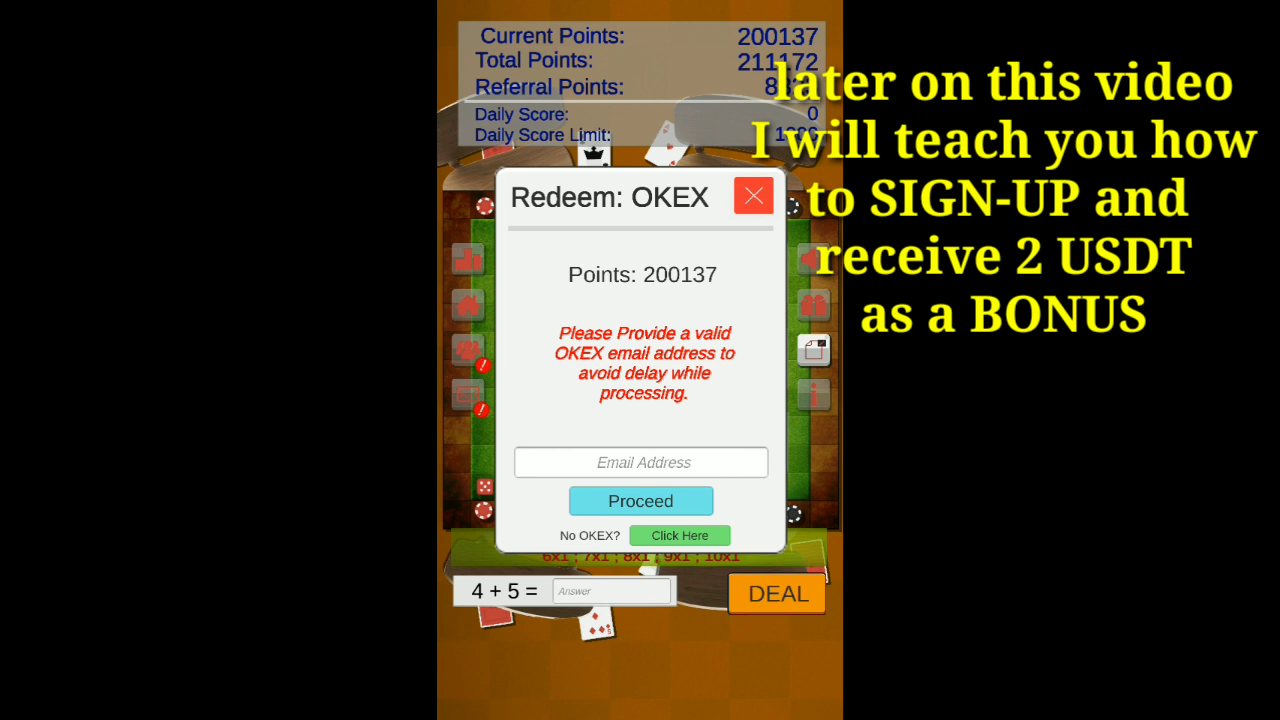
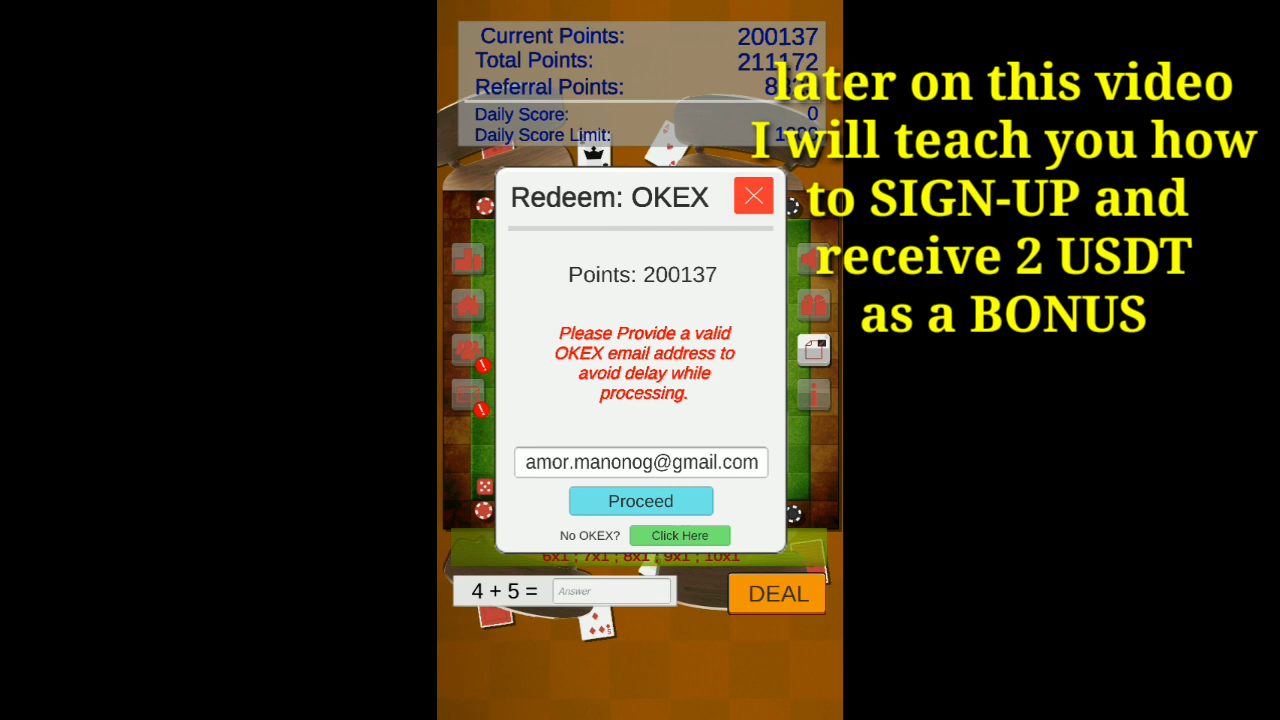
{"action": "left_click", "coordinate": [641, 501]}
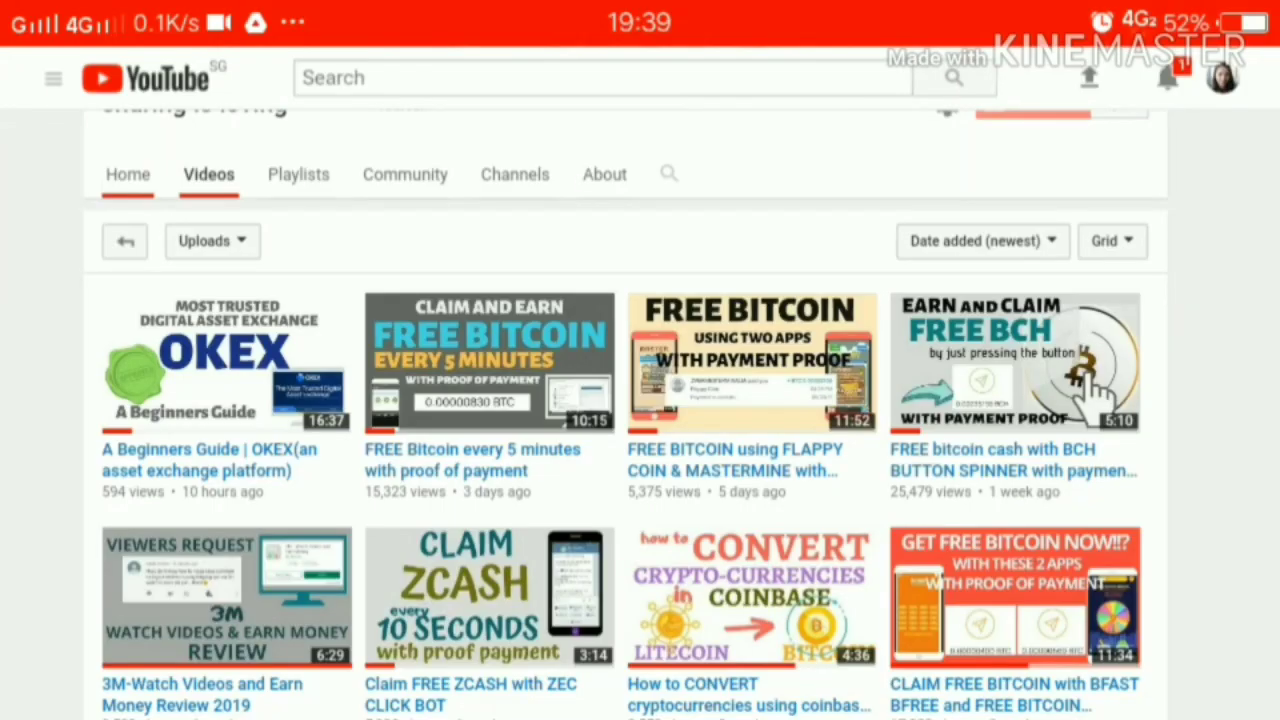
{"action": "scroll", "coordinate": [640, 450], "scroll_direction": "down", "scroll_amount": 5}
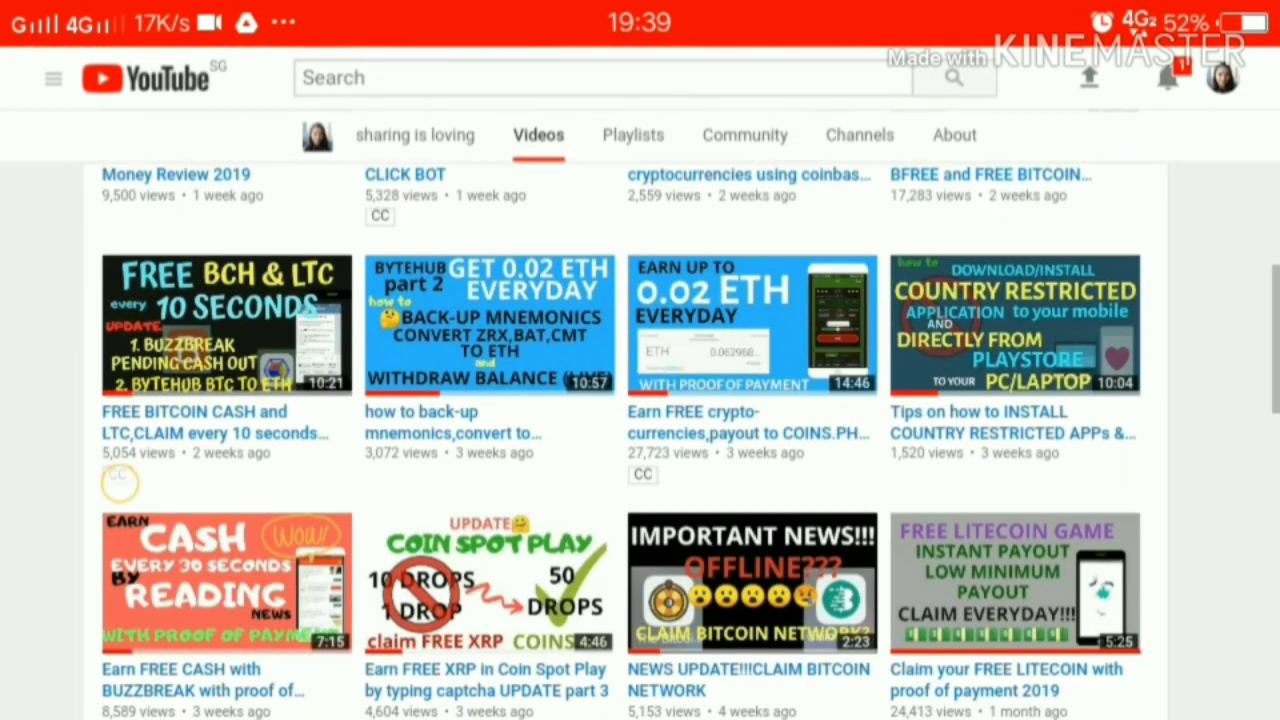
{"action": "scroll", "coordinate": [119, 483], "scroll_direction": "down", "scroll_amount": 3}
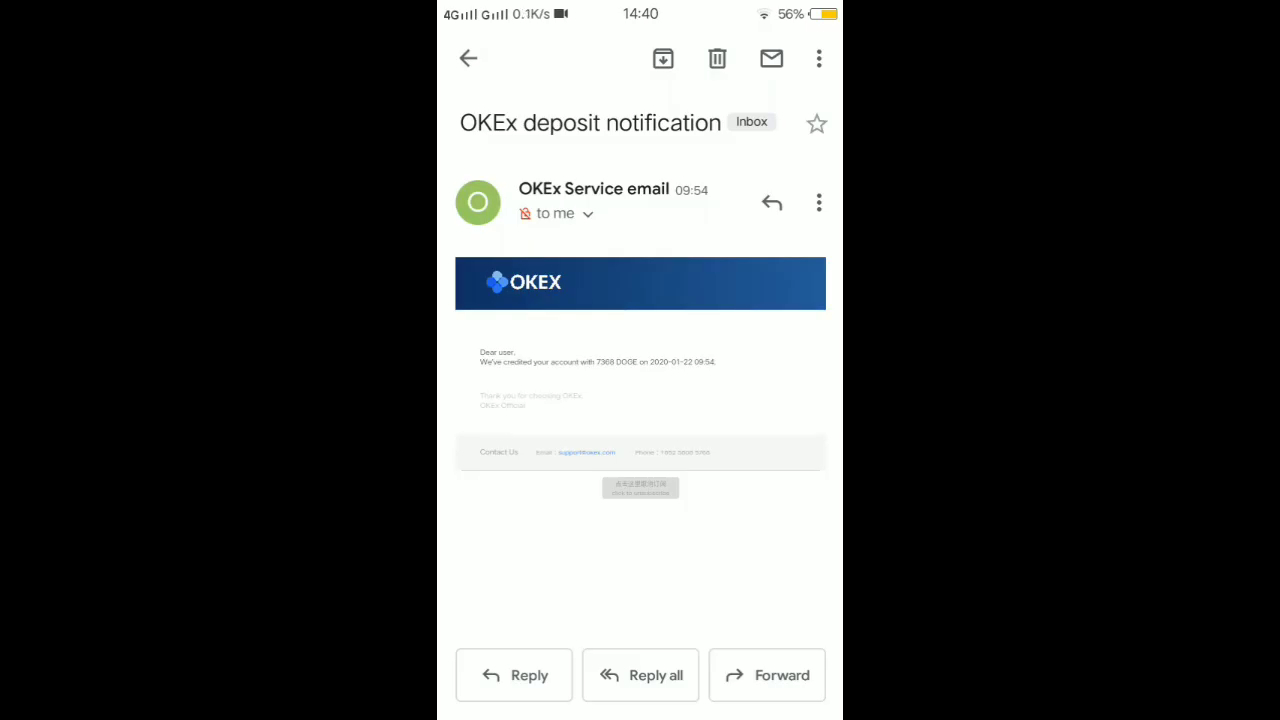
{"action": "left_click_drag", "start_coordinate": [626, 312], "coordinate": [643, 260]}
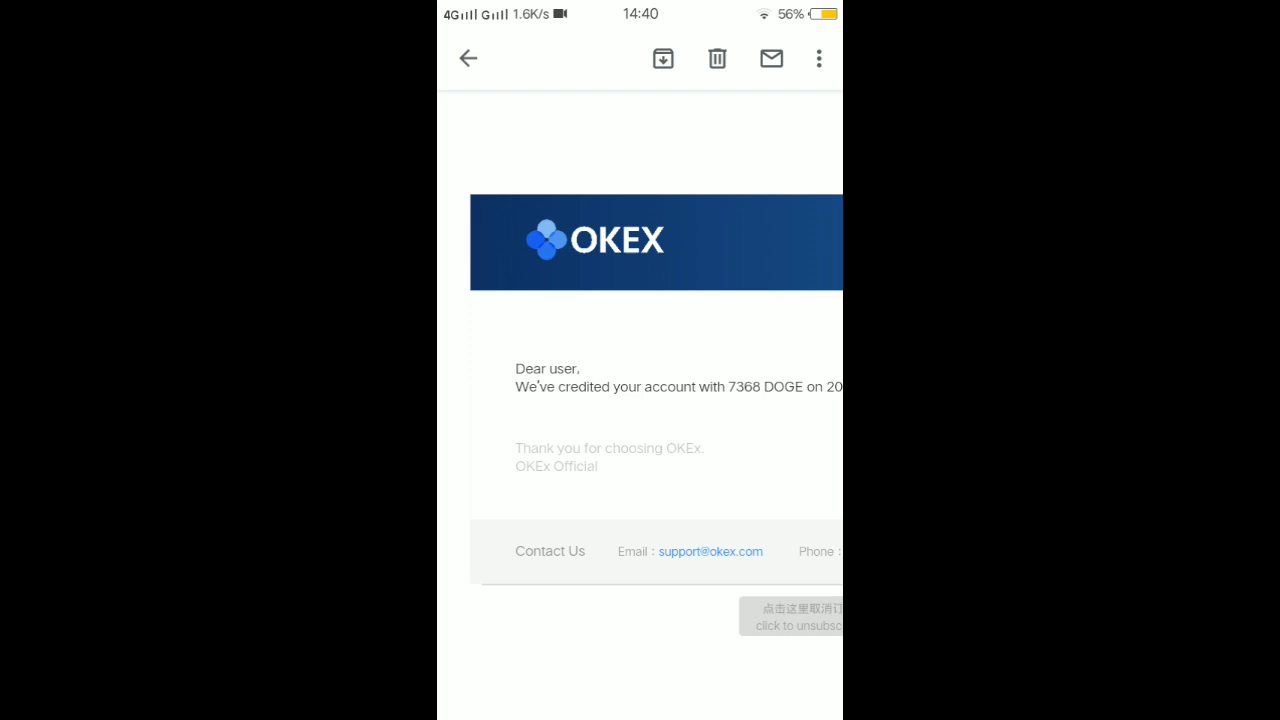
{"action": "mouse_move", "coordinate": [716, 503]}
{"action": "left_mouse_down"}
{"action": "mouse_move", "coordinate": [586, 503]}
{"action": "mouse_move", "coordinate": [660, 513]}
{"action": "left_mouse_up"}
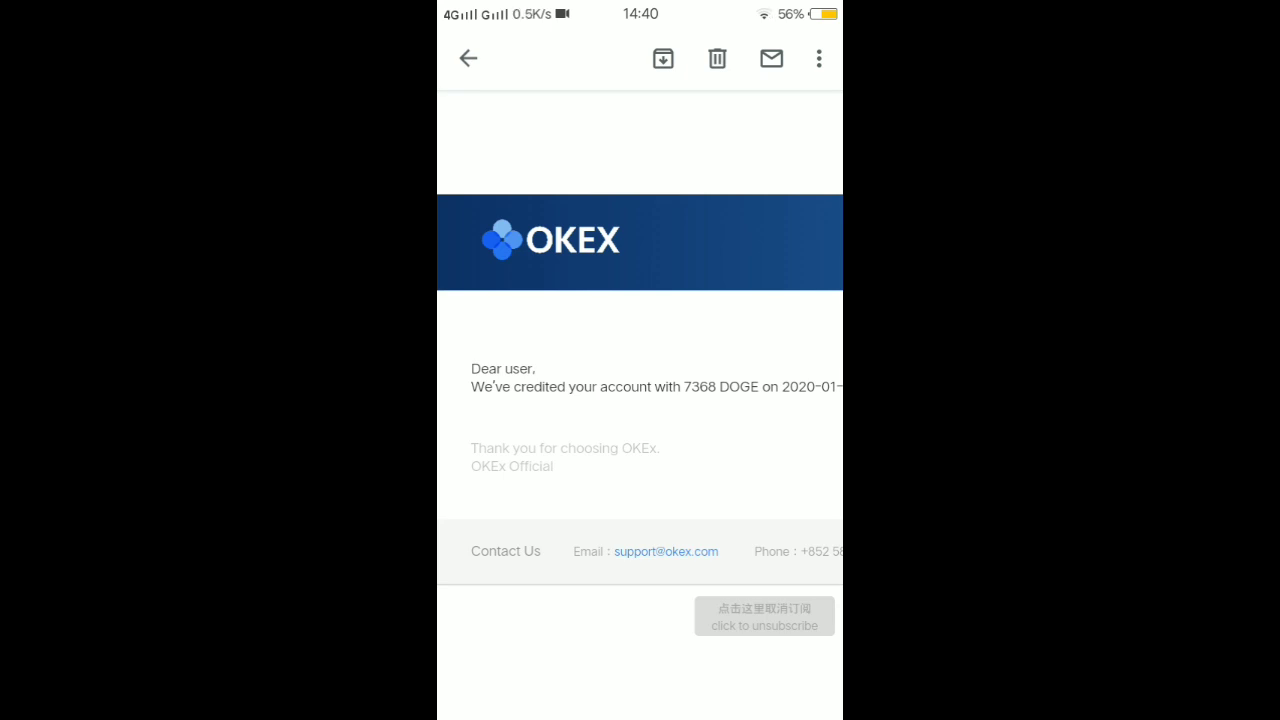
{"action": "scroll", "coordinate": [650, 380], "scroll_direction": "down", "scroll_amount": 5}
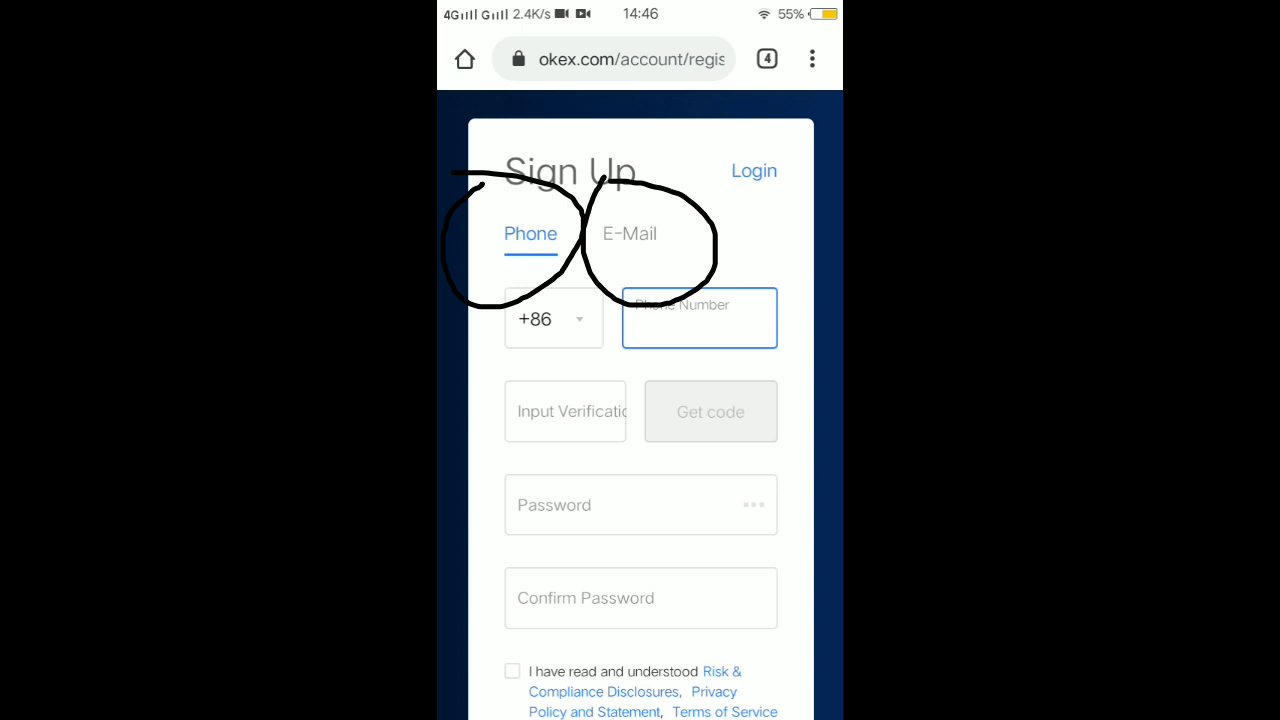
{"action": "left_click", "coordinate": [553, 318]}
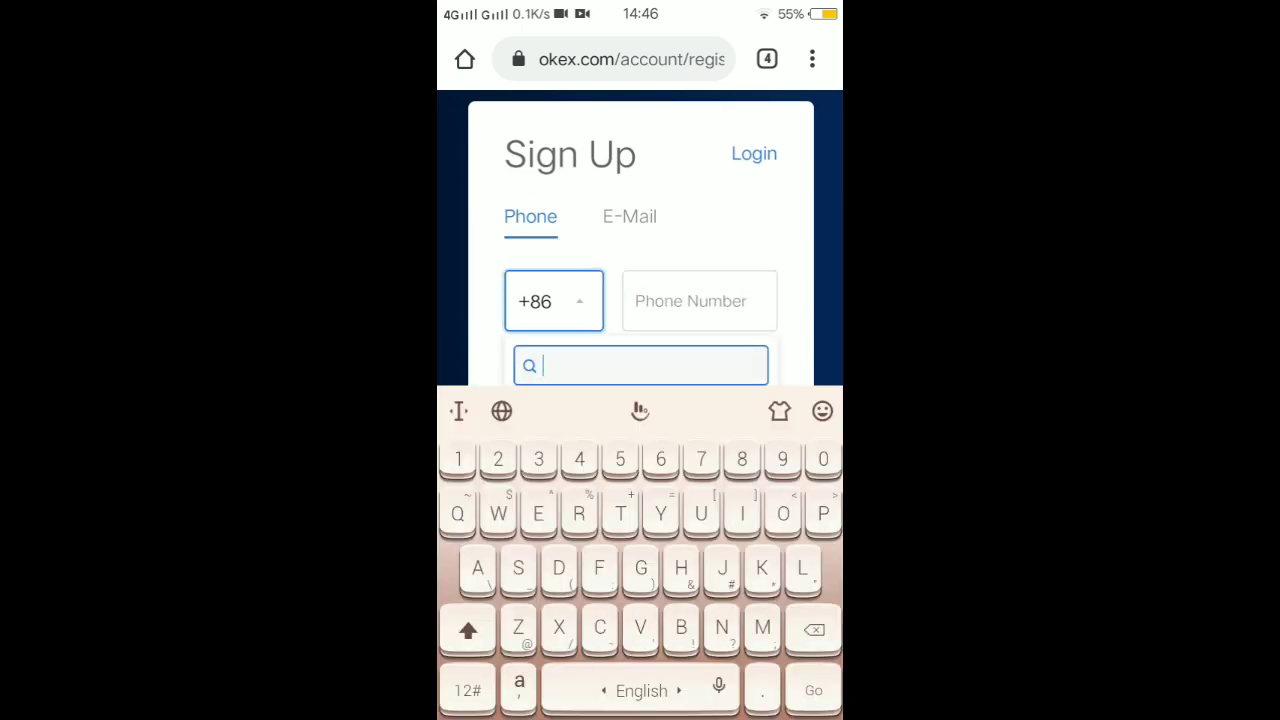
{"action": "scroll", "coordinate": [640, 520], "scroll_direction": "down", "scroll_amount": 3}
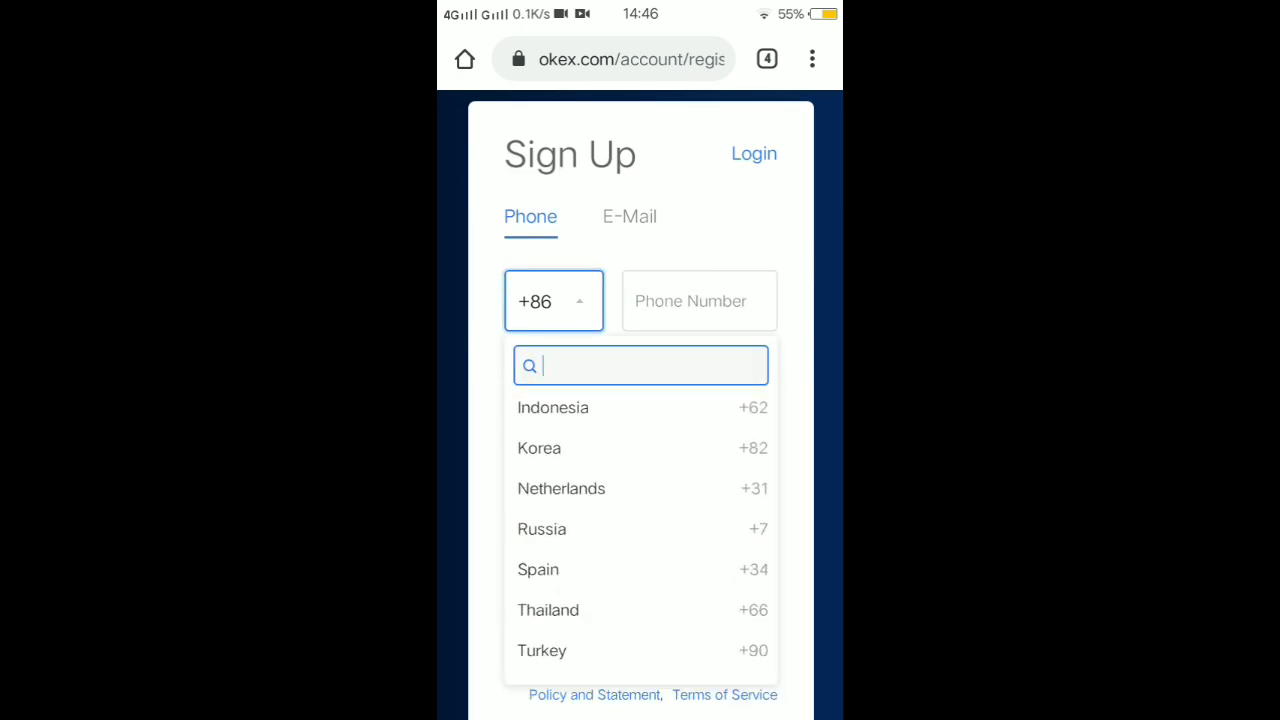
{"action": "scroll", "coordinate": [640, 520], "scroll_direction": "down", "scroll_amount": 3}
{"action": "scroll", "coordinate": [657, 606], "scroll_direction": "down", "scroll_amount": 5}
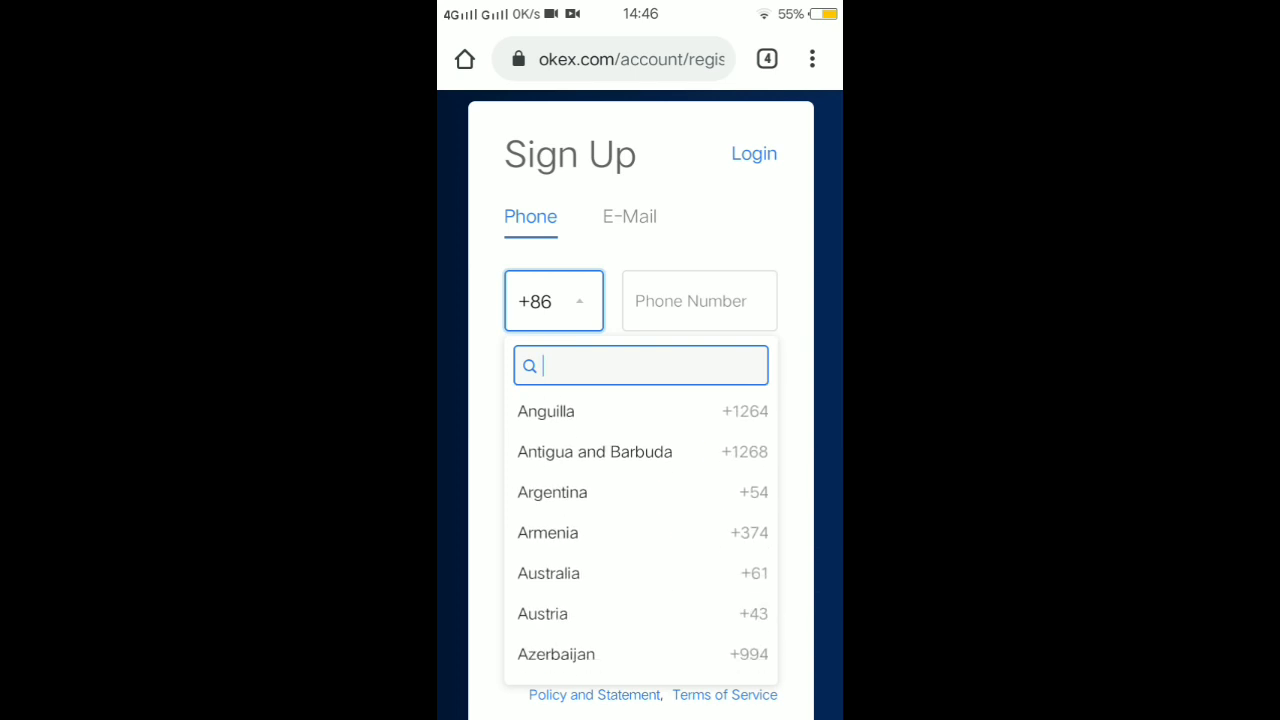
{"action": "scroll", "coordinate": [680, 520], "scroll_direction": "down", "scroll_amount": 5}
{"action": "scroll", "coordinate": [680, 520], "scroll_direction": "down", "scroll_amount": 2}
{"action": "scroll", "coordinate": [680, 520], "scroll_direction": "down", "scroll_amount": 2}
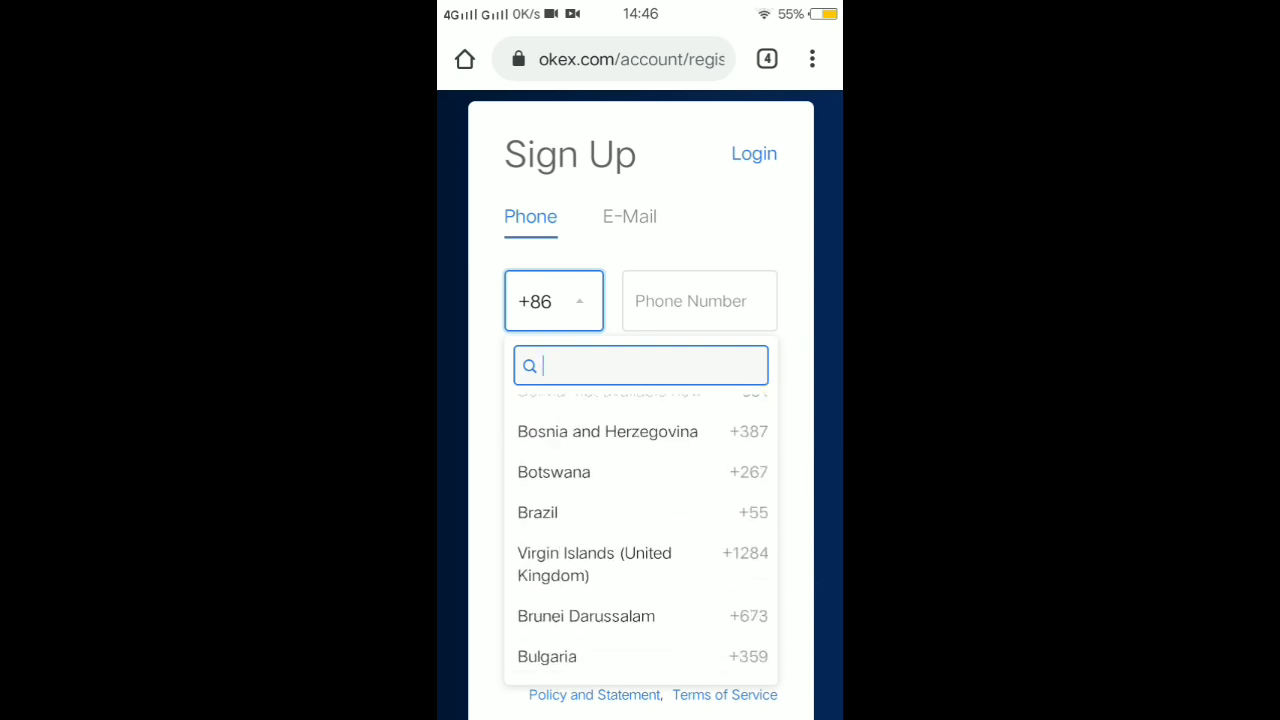
{"action": "scroll", "coordinate": [709, 514], "scroll_direction": "down", "scroll_amount": 1}
{"action": "scroll", "coordinate": [709, 514], "scroll_direction": "down", "scroll_amount": 3}
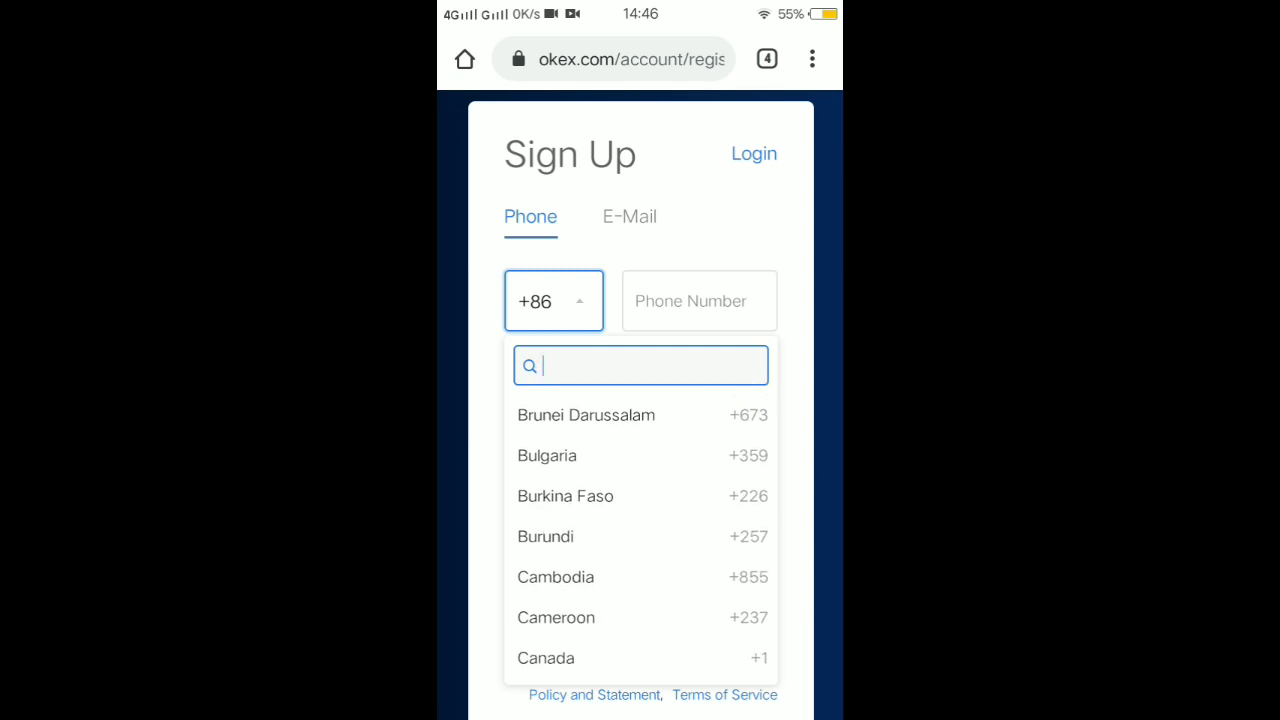
{"action": "scroll", "coordinate": [640, 540], "scroll_direction": "up", "scroll_amount": 10}
{"action": "left_click", "coordinate": [724, 302]}
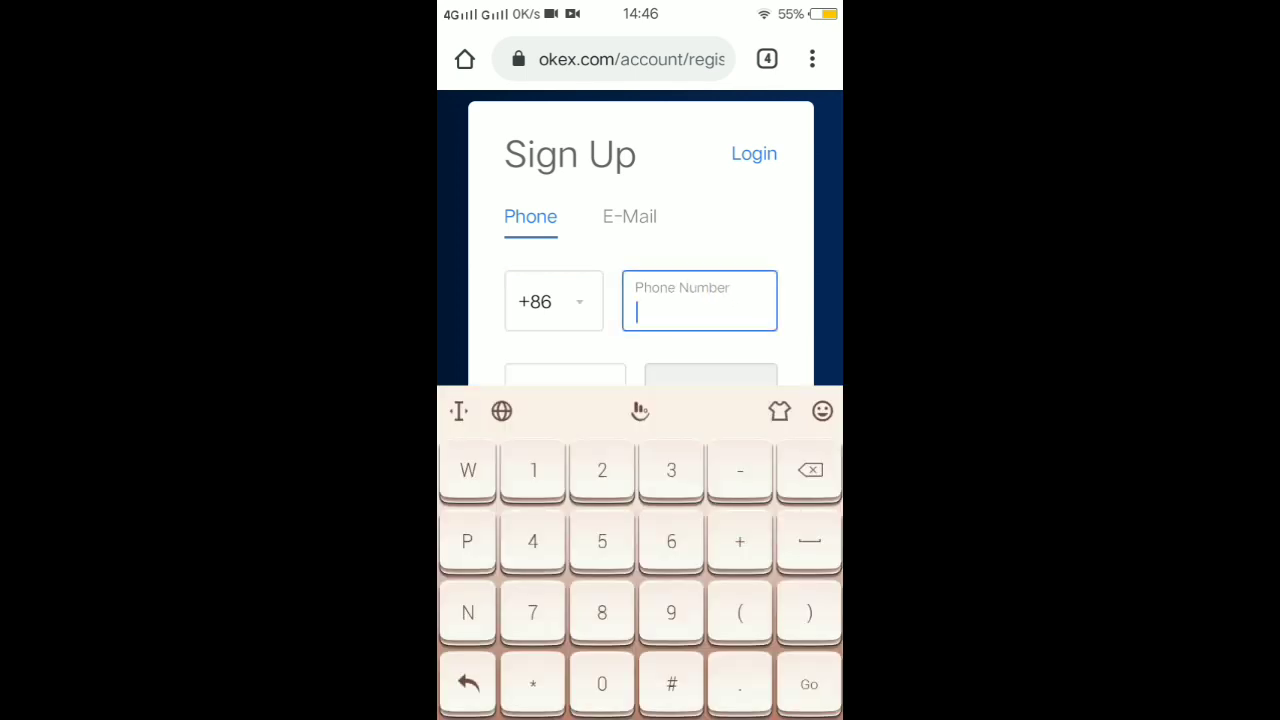
{"action": "key", "text": "Escape"}
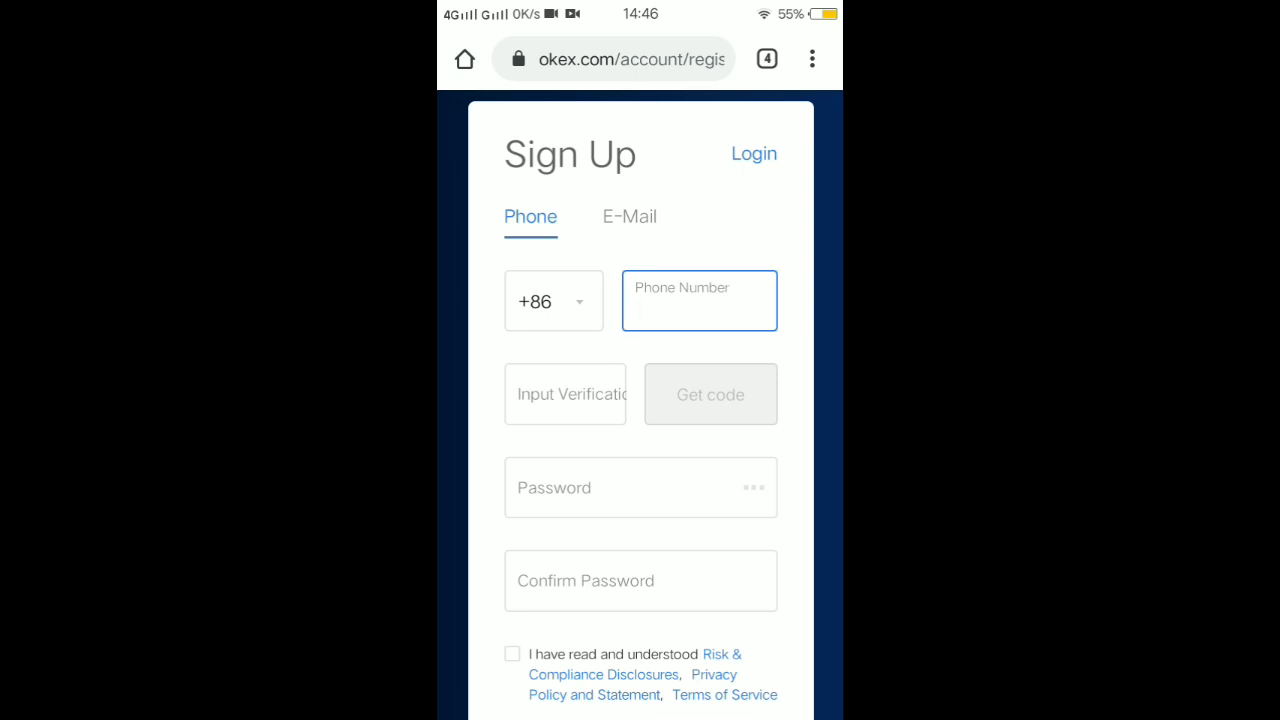
{"action": "scroll", "coordinate": [731, 434], "scroll_direction": "down", "scroll_amount": 2}
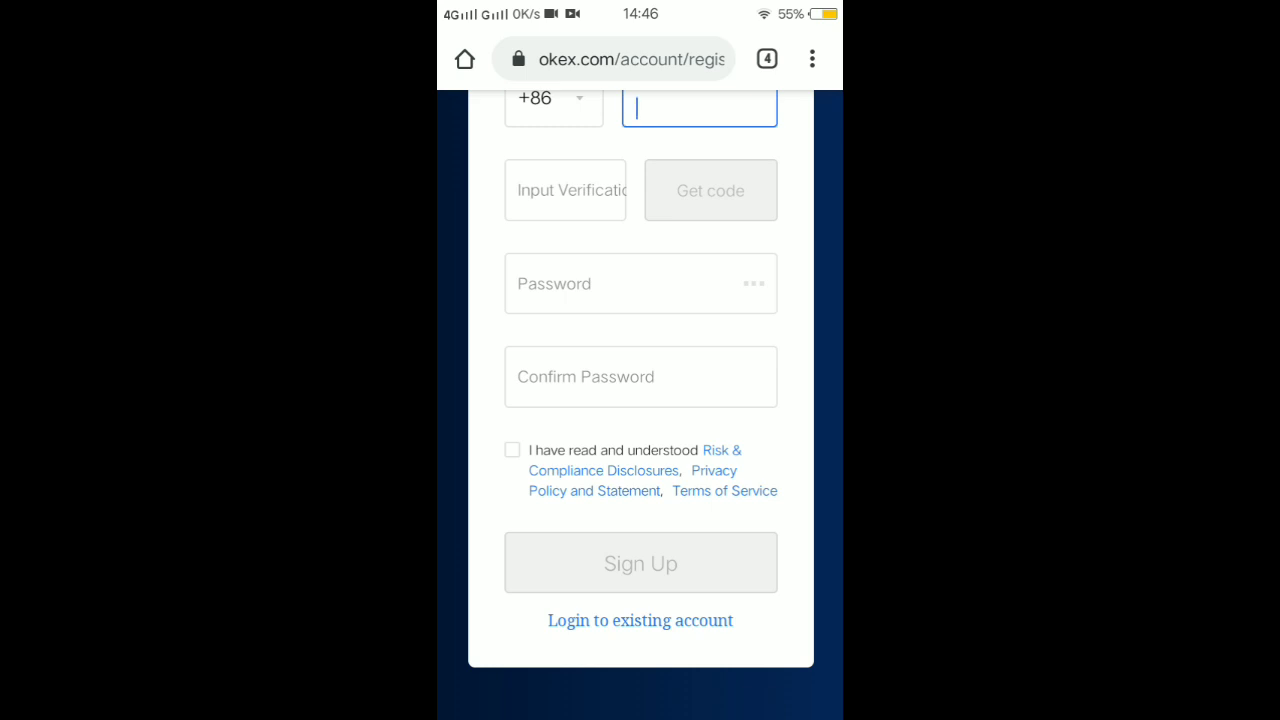
{"action": "scroll", "coordinate": [640, 400], "scroll_direction": "up", "scroll_amount": 2}
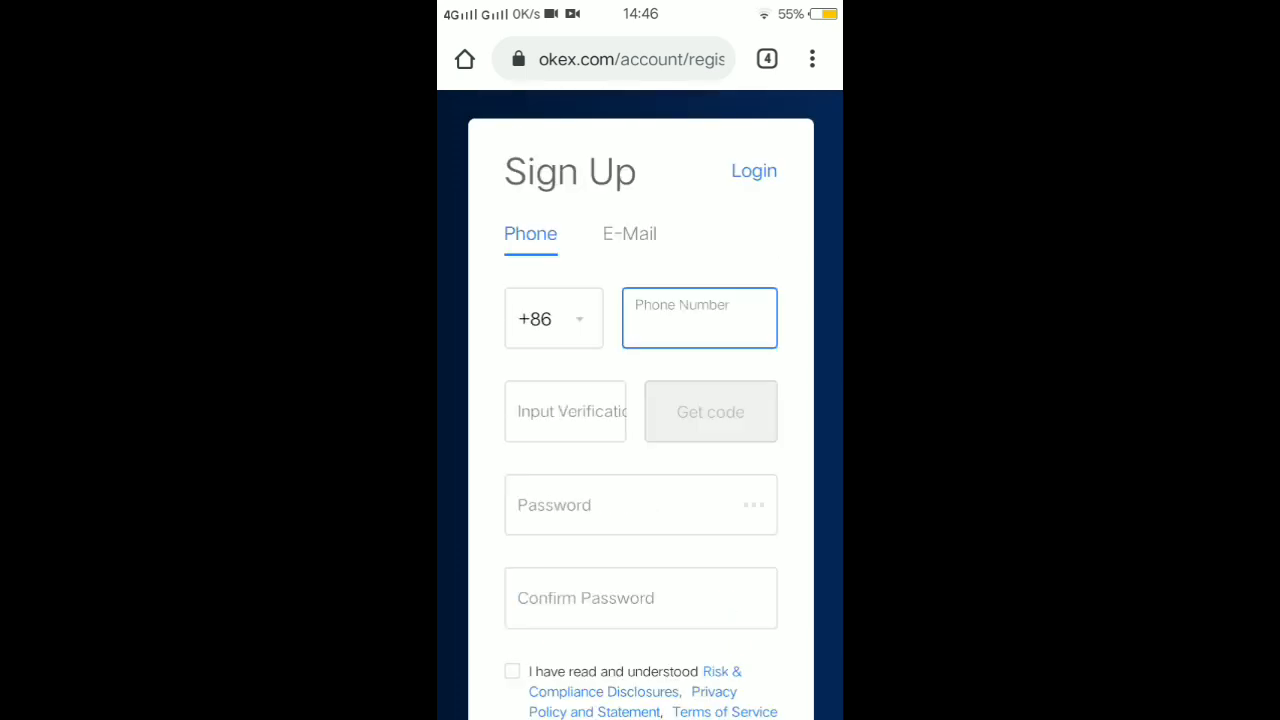
- Switch OKEx sign-up to the E-Mail tab and enter the email address
{"action": "left_click", "coordinate": [629, 233]}
{"action": "left_click", "coordinate": [640, 318]}
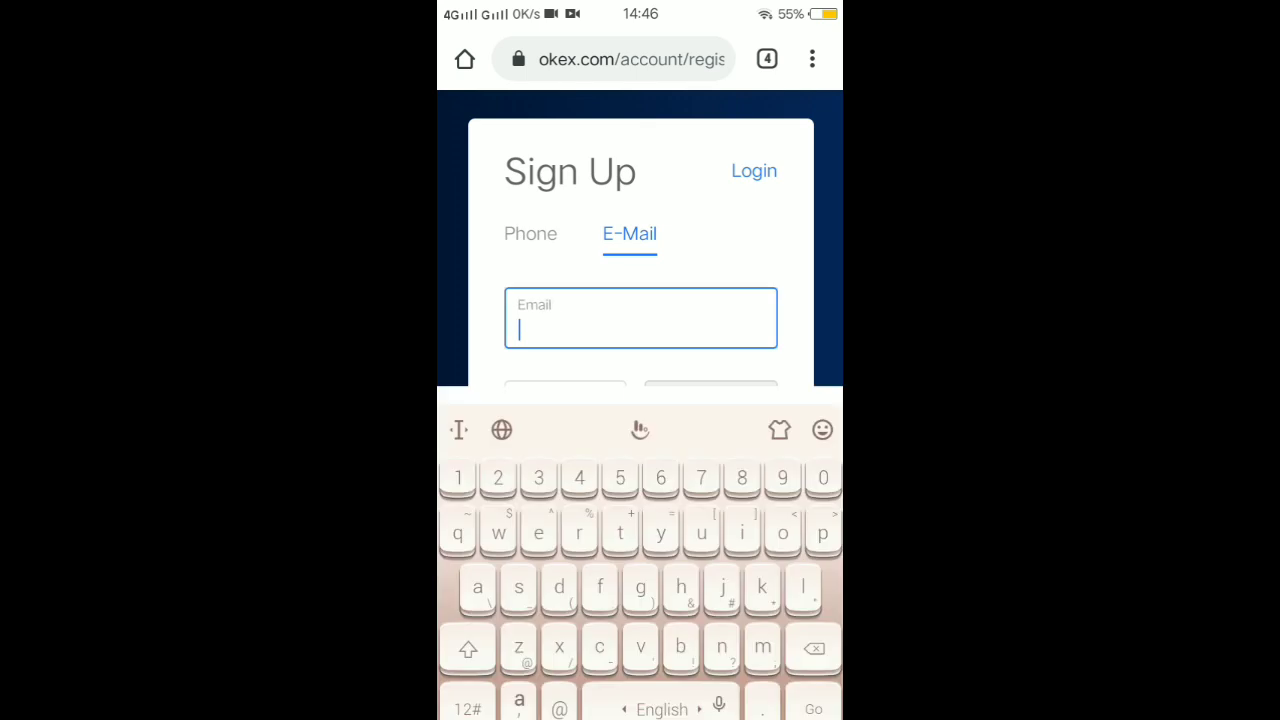
{"action": "key", "text": "Escape"}
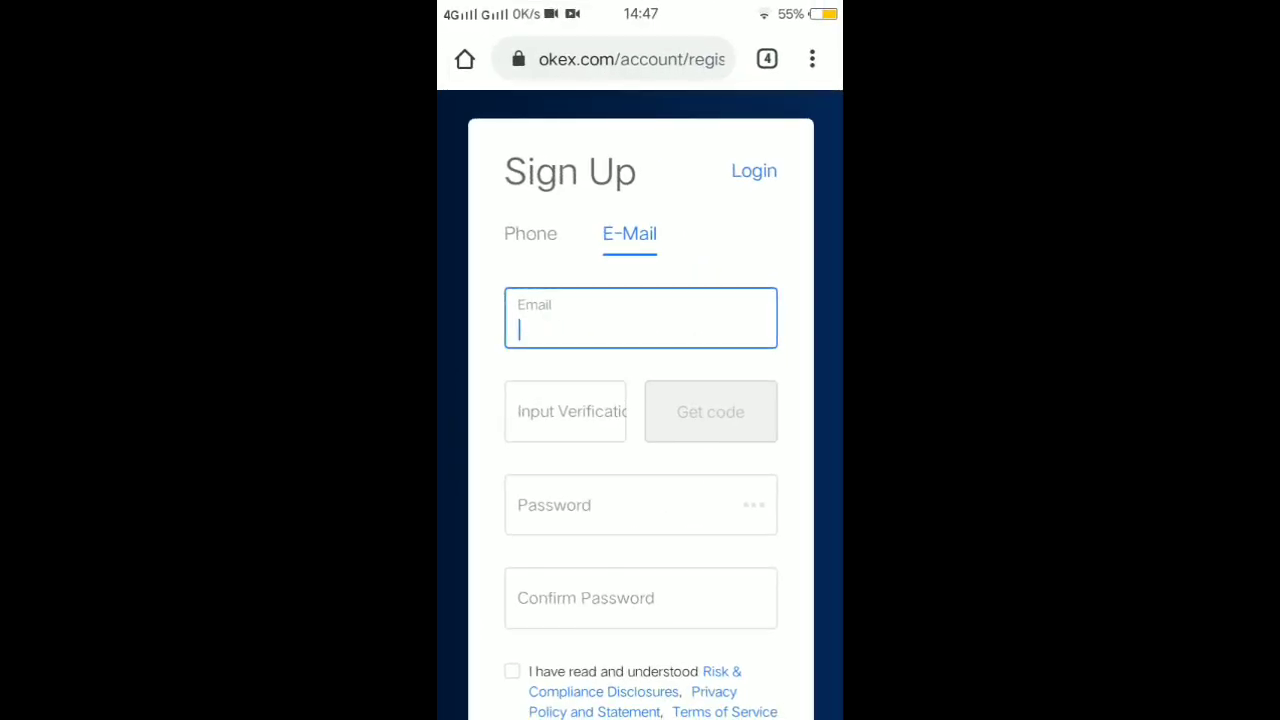
{"action": "scroll", "coordinate": [720, 566], "scroll_direction": "down", "scroll_amount": 5}
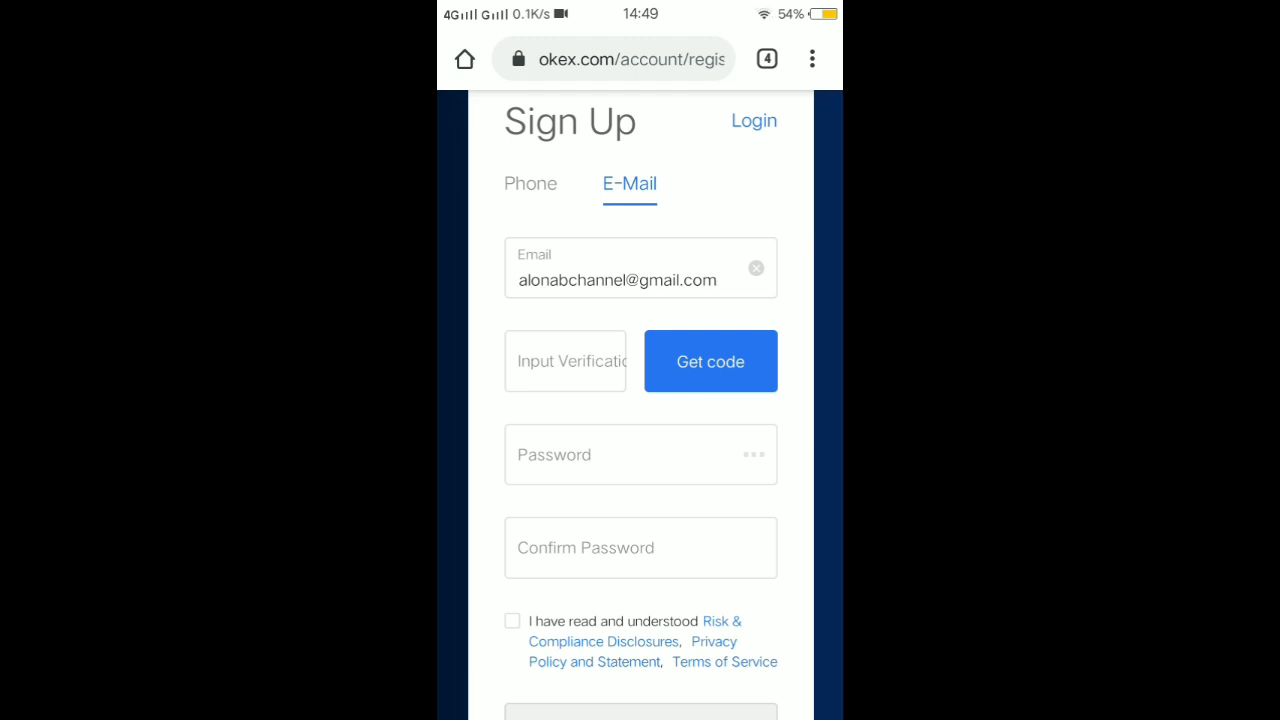
- Request the code with Get code and read it from the okex Service email notification
{"action": "left_click", "coordinate": [710, 361]}
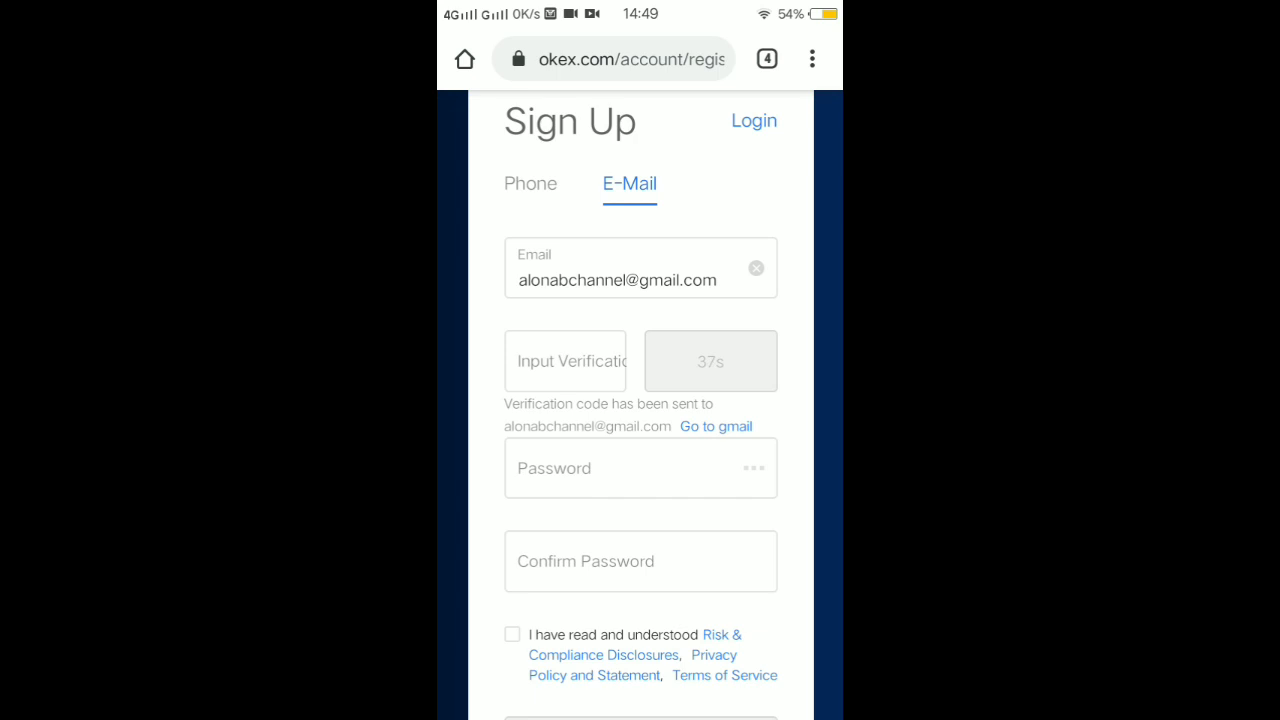
{"action": "left_click_drag", "start_coordinate": [640, 5], "coordinate": [640, 500]}
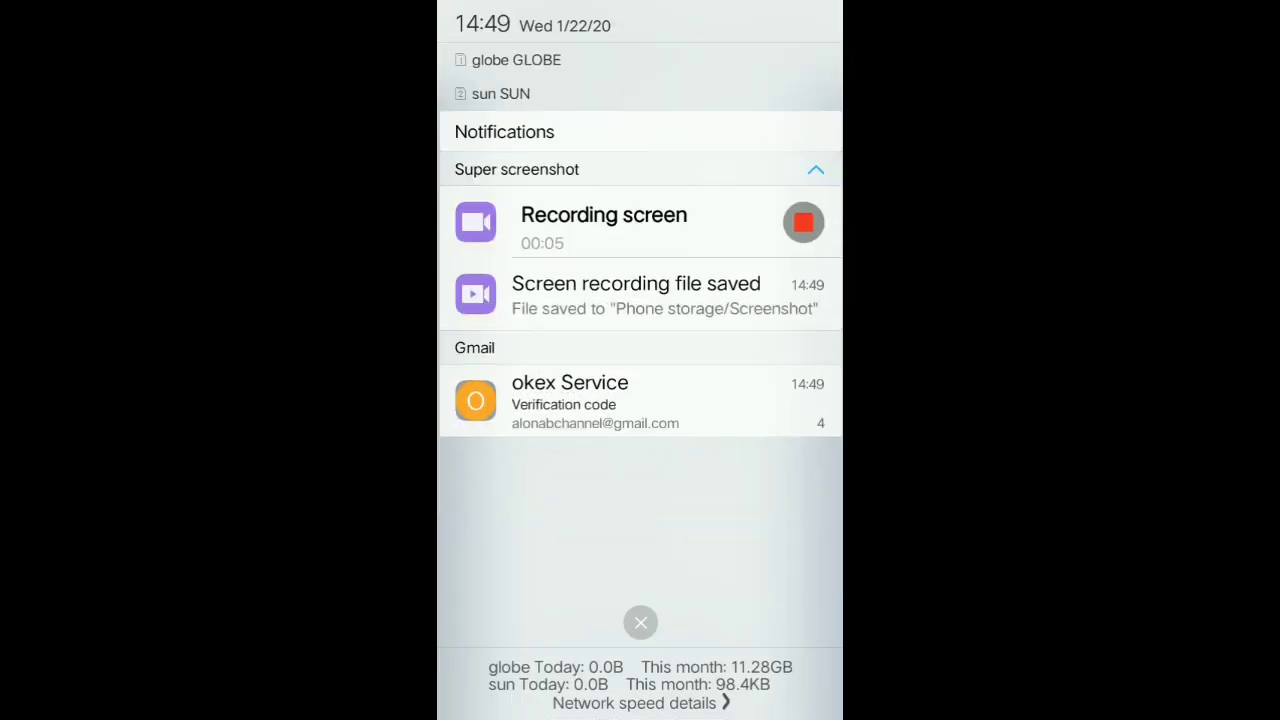
{"action": "mouse_move", "coordinate": [668, 417]}
{"action": "left_mouse_down"}
{"action": "mouse_move", "coordinate": [675, 600]}
{"action": "mouse_move", "coordinate": [694, 474]}
{"action": "left_mouse_up"}
{"action": "left_click", "coordinate": [565, 365]}
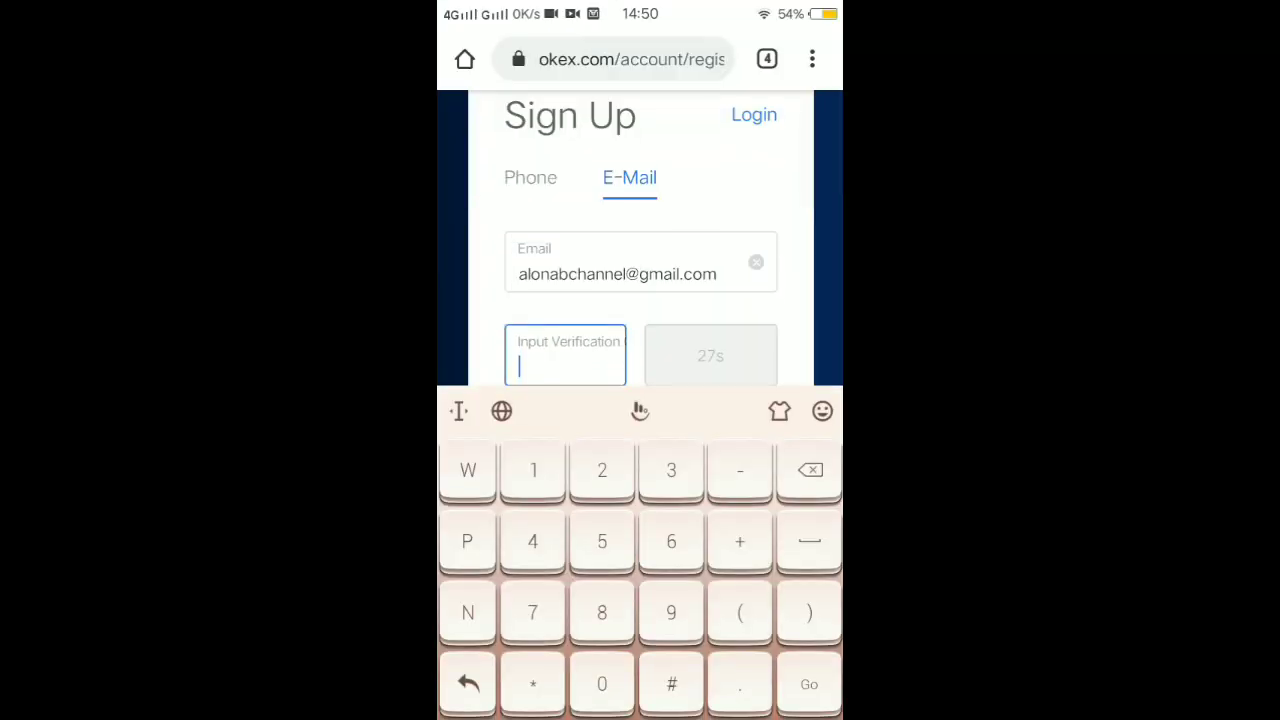
{"action": "key", "text": "Escape"}
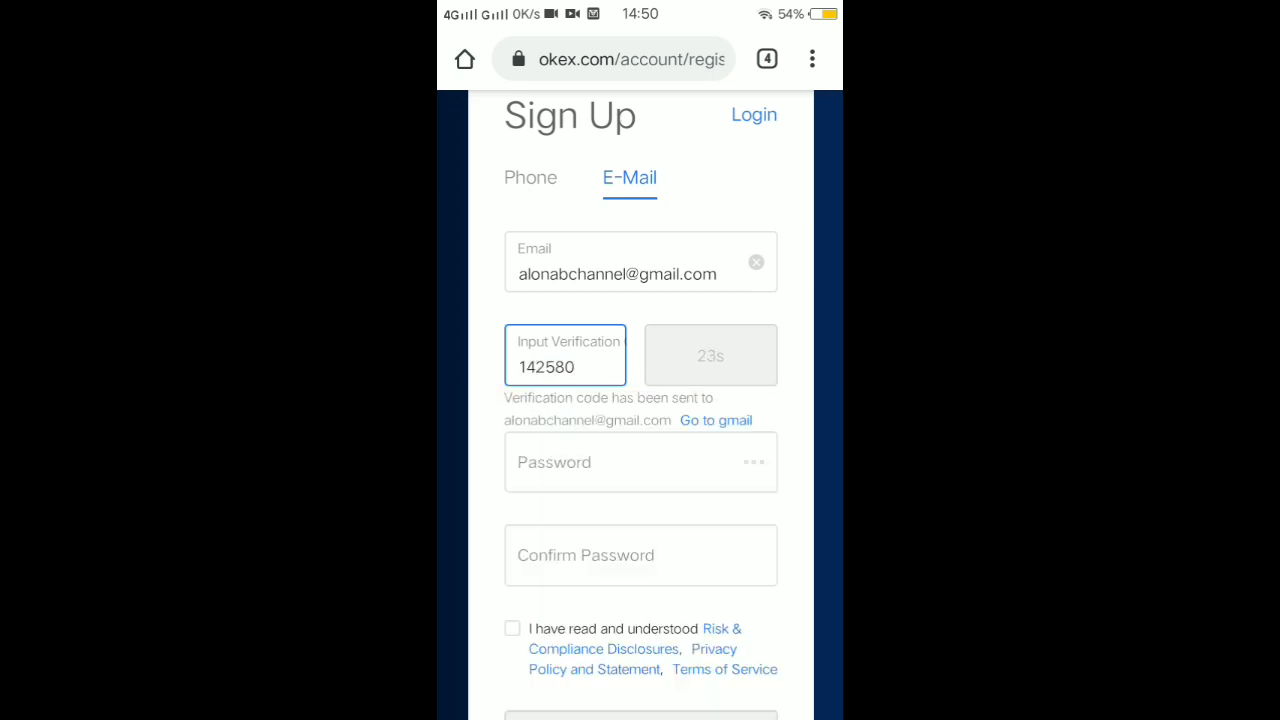
{"action": "left_click", "coordinate": [640, 462]}
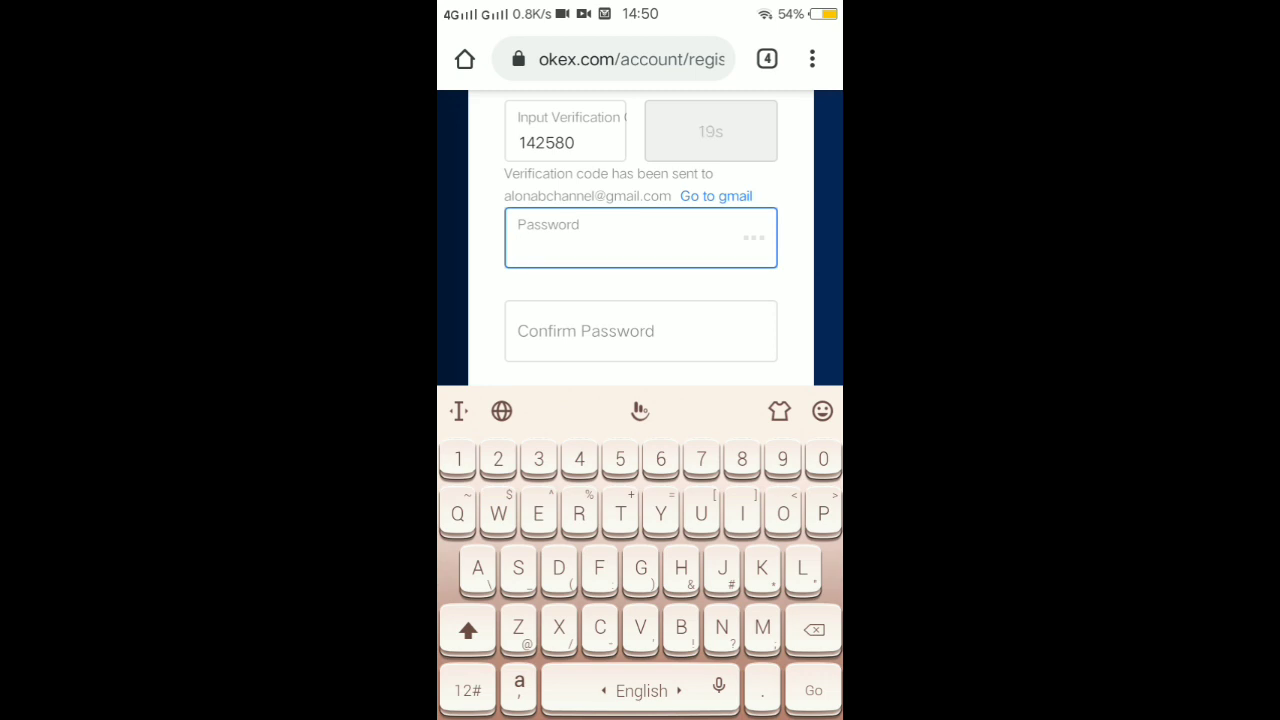
{"action": "mouse_move", "coordinate": [640, 5]}
{"action": "left_mouse_down"}
{"action": "mouse_move", "coordinate": [640, 400]}
{"action": "mouse_move", "coordinate": [760, 683]}
{"action": "left_mouse_up"}
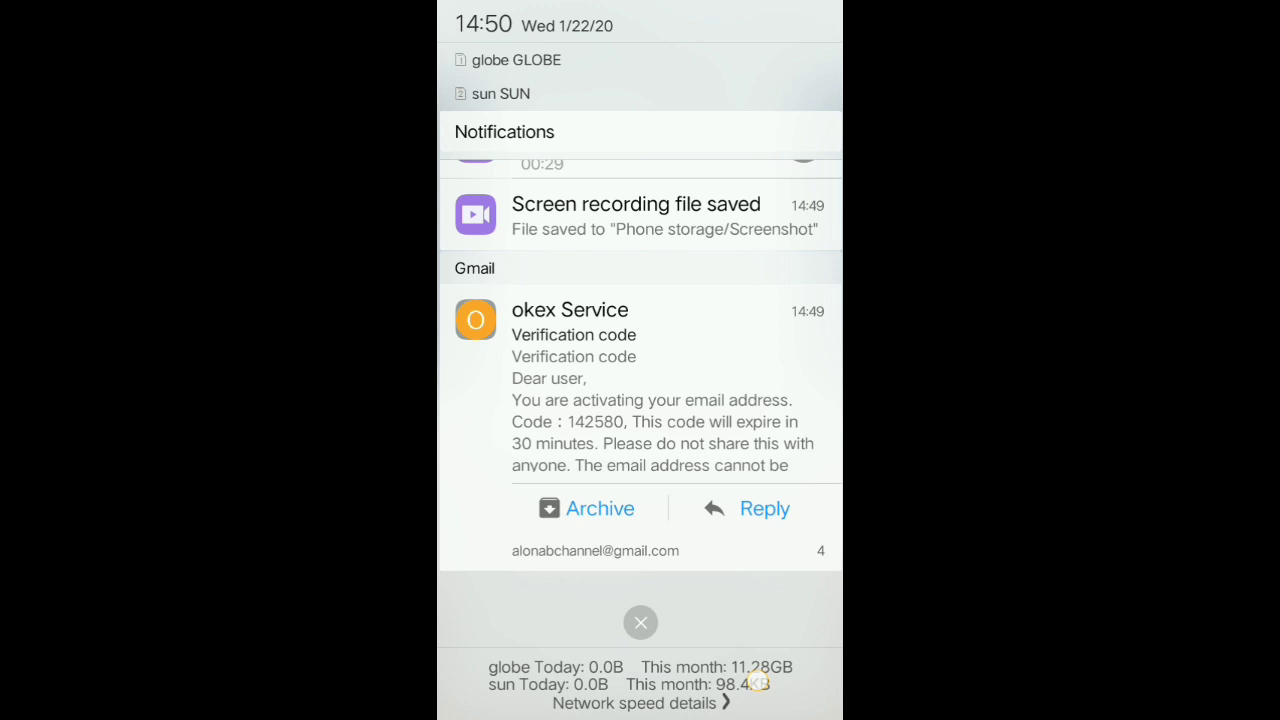
{"action": "left_click_drag", "start_coordinate": [758, 683], "coordinate": [749, 429]}
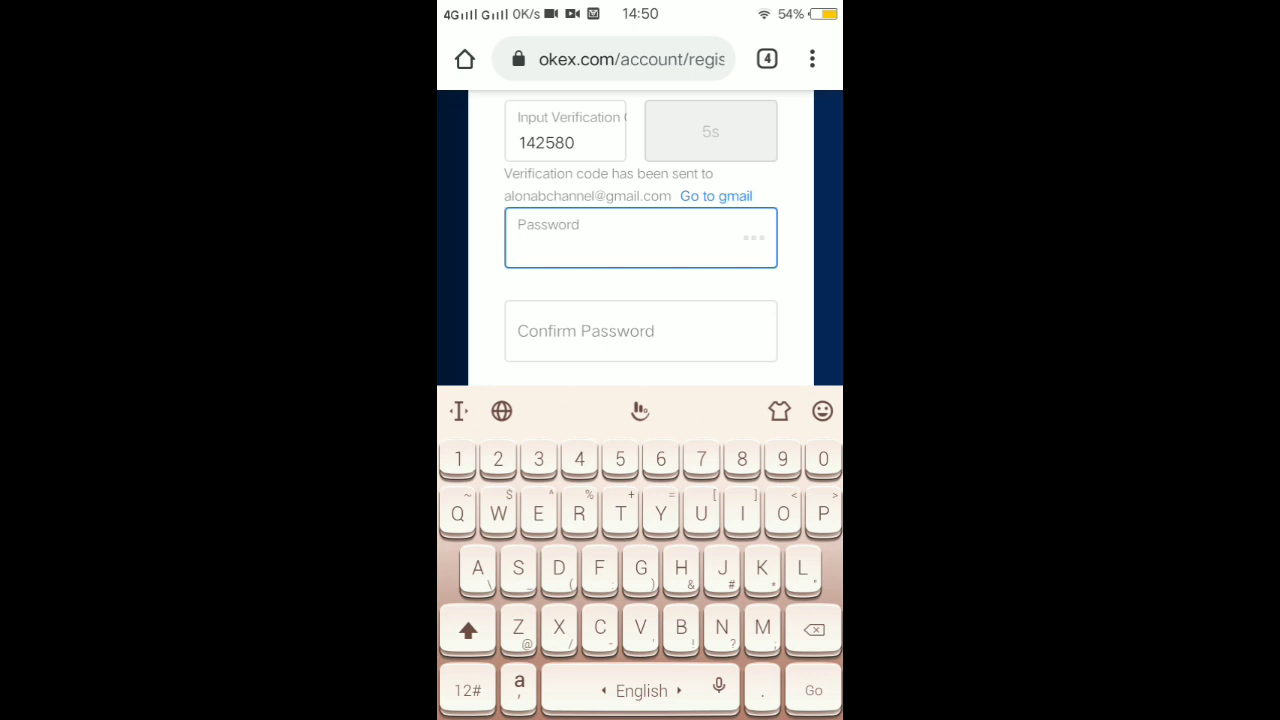
{"action": "scroll", "coordinate": [640, 240], "scroll_direction": "down", "scroll_amount": 3}
{"action": "scroll", "coordinate": [640, 240], "scroll_direction": "up", "scroll_amount": 3}
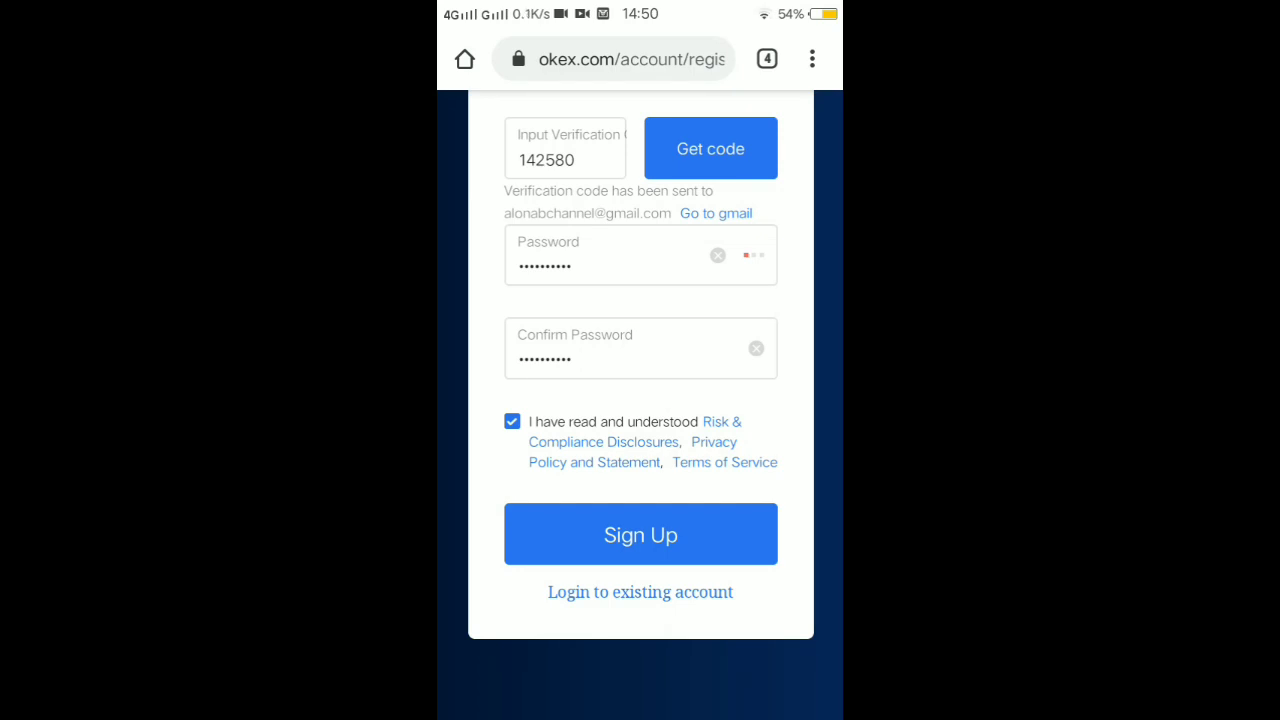
- Submit the OKEx registration, then turn on rotation lock from quick settings
{"action": "left_click", "coordinate": [640, 534]}
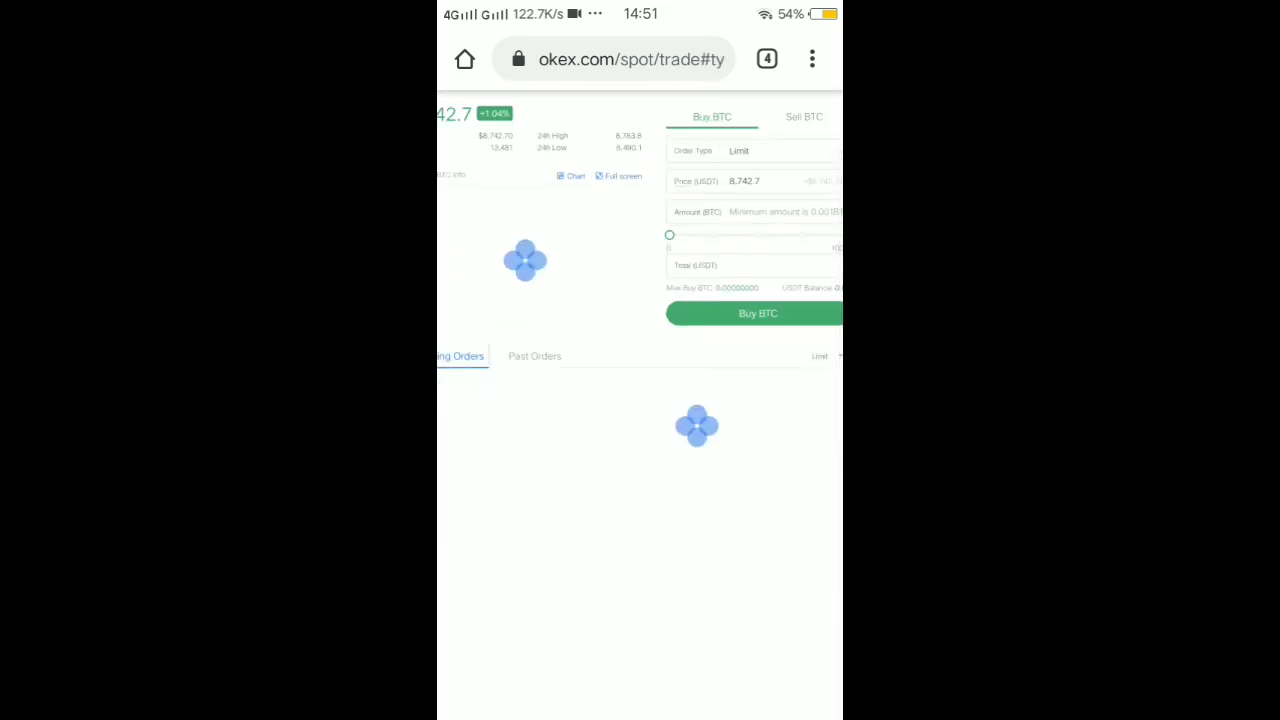
{"action": "left_click_drag", "start_coordinate": [714, 586], "coordinate": [579, 586]}
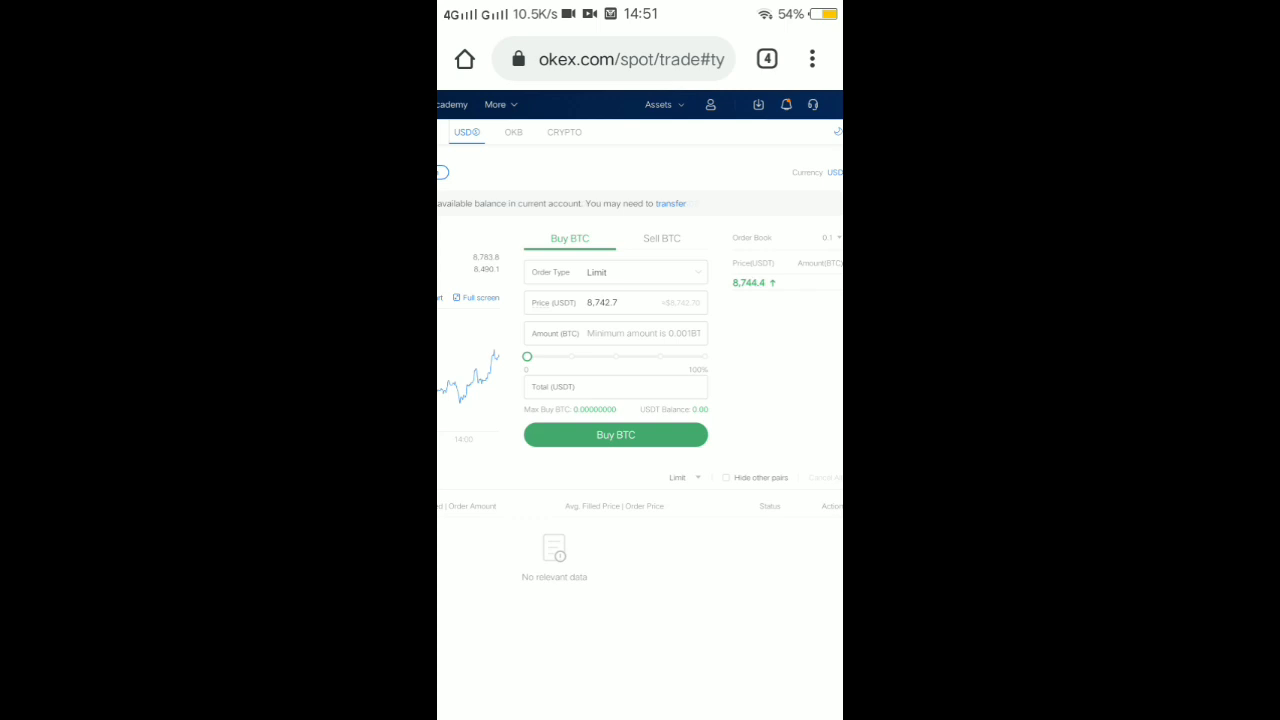
{"action": "mouse_move", "coordinate": [640, 715]}
{"action": "left_mouse_down"}
{"action": "mouse_move", "coordinate": [640, 450]}
{"action": "mouse_move", "coordinate": [640, 715]}
{"action": "left_mouse_up"}
{"action": "left_click", "coordinate": [803, 658]}
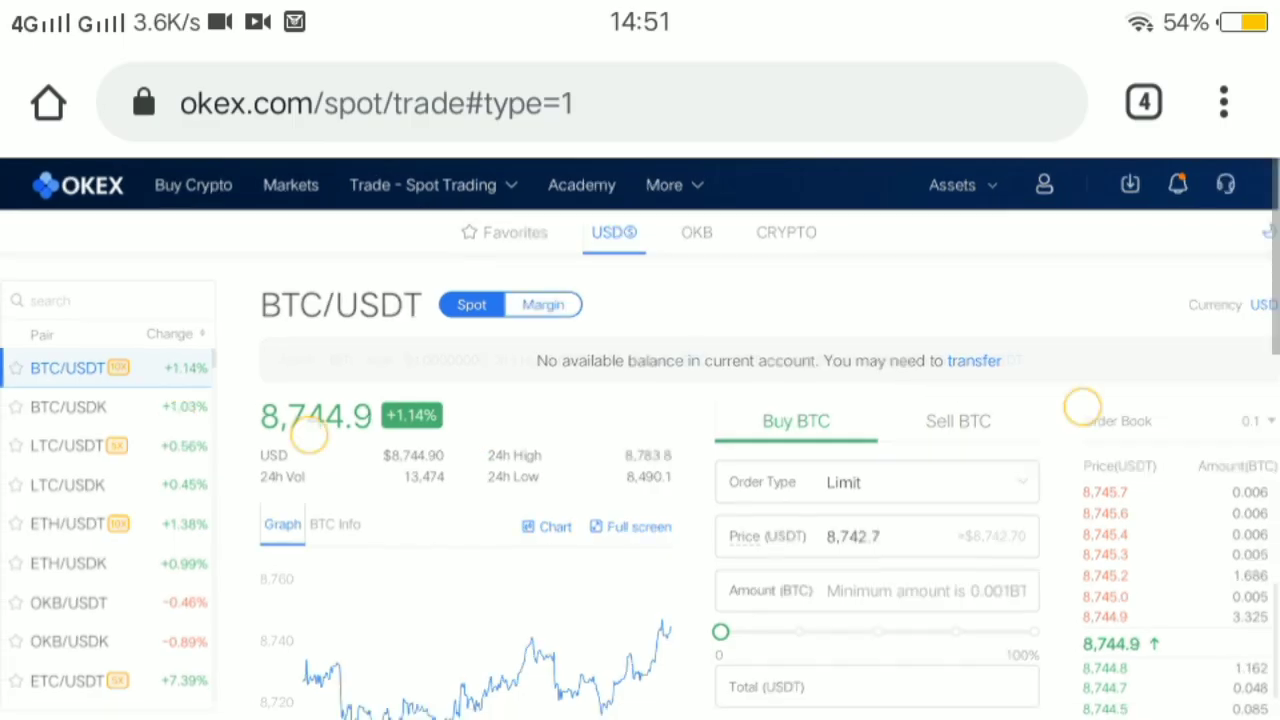
- Scroll the BTC/USDT trading page and go to the account's Assets page
{"action": "scroll", "coordinate": [640, 400], "scroll_direction": "down", "scroll_amount": 3}
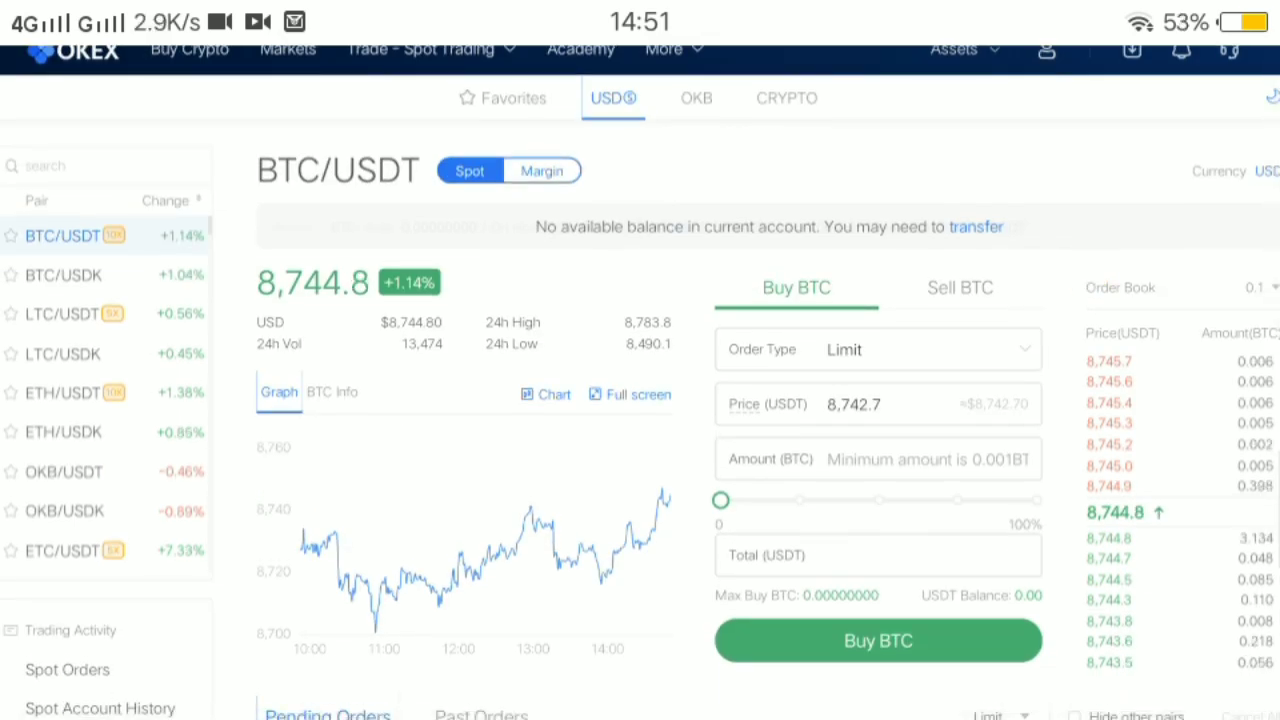
{"action": "scroll", "coordinate": [1171, 314], "scroll_direction": "up", "scroll_amount": 3}
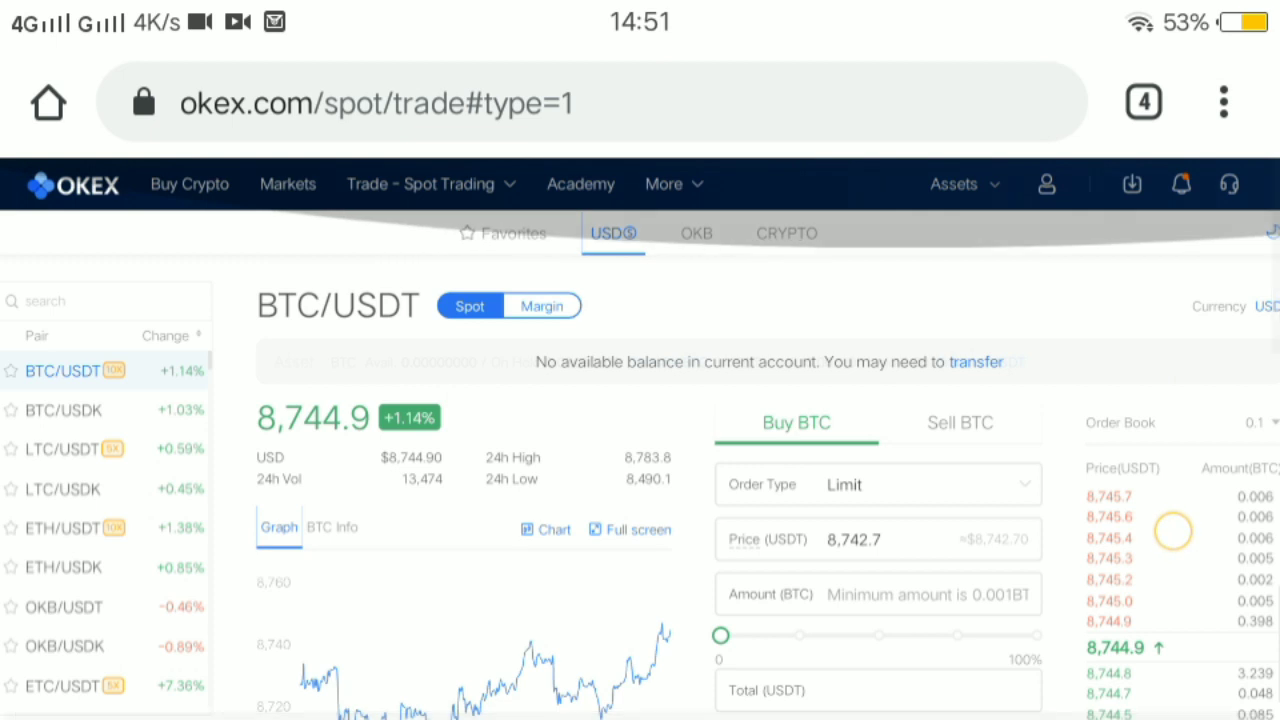
{"action": "left_click_drag", "start_coordinate": [1187, 519], "coordinate": [1100, 227]}
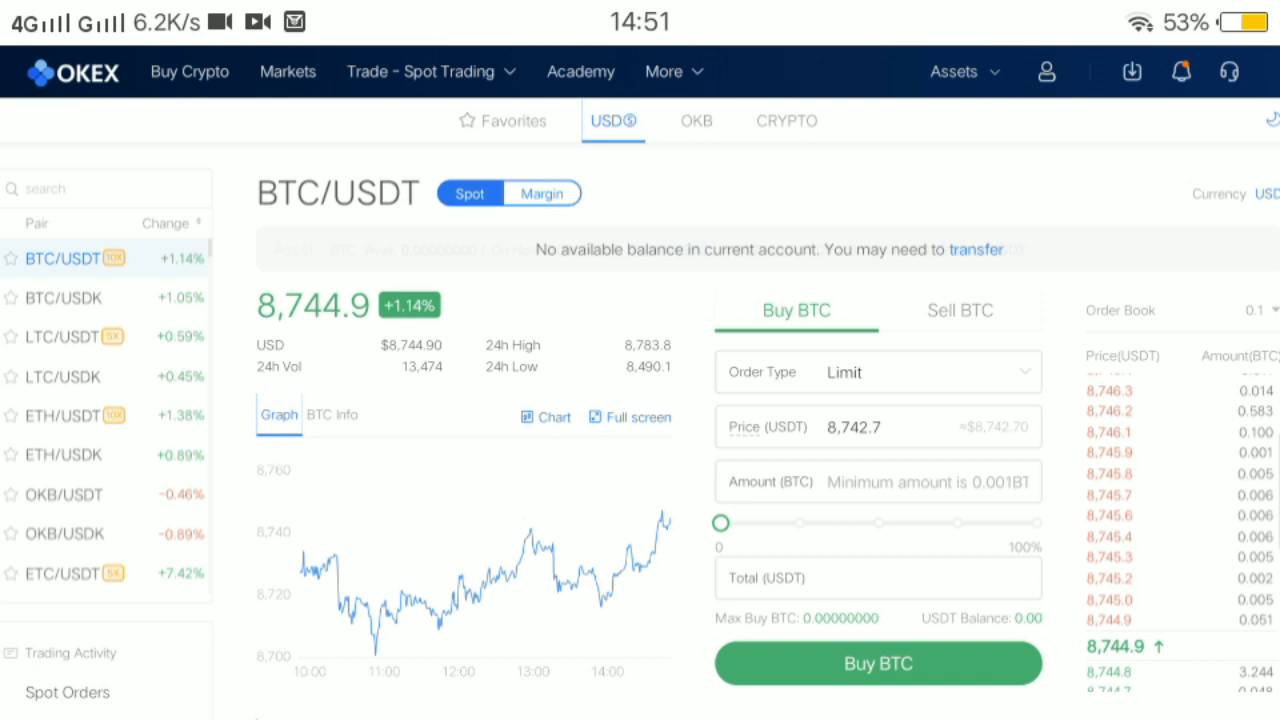
{"action": "left_click", "coordinate": [954, 71]}
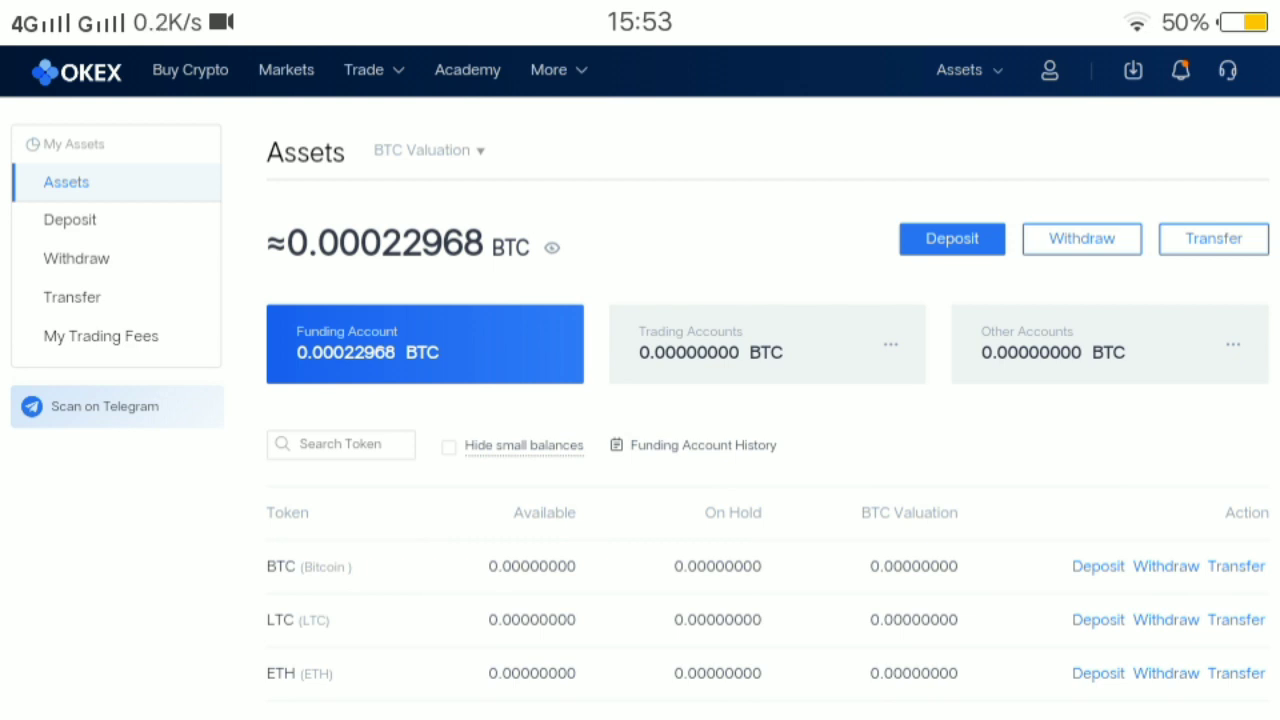
- Scroll the token list to the USDT row showing 2.00444487 USDT on hold
{"action": "mouse_move", "coordinate": [196, 160]}
{"action": "left_mouse_down"}
{"action": "mouse_move", "coordinate": [266, 145]}
{"action": "mouse_move", "coordinate": [609, 192]}
{"action": "mouse_move", "coordinate": [270, 325]}
{"action": "mouse_move", "coordinate": [196, 182]}
{"action": "left_mouse_up"}
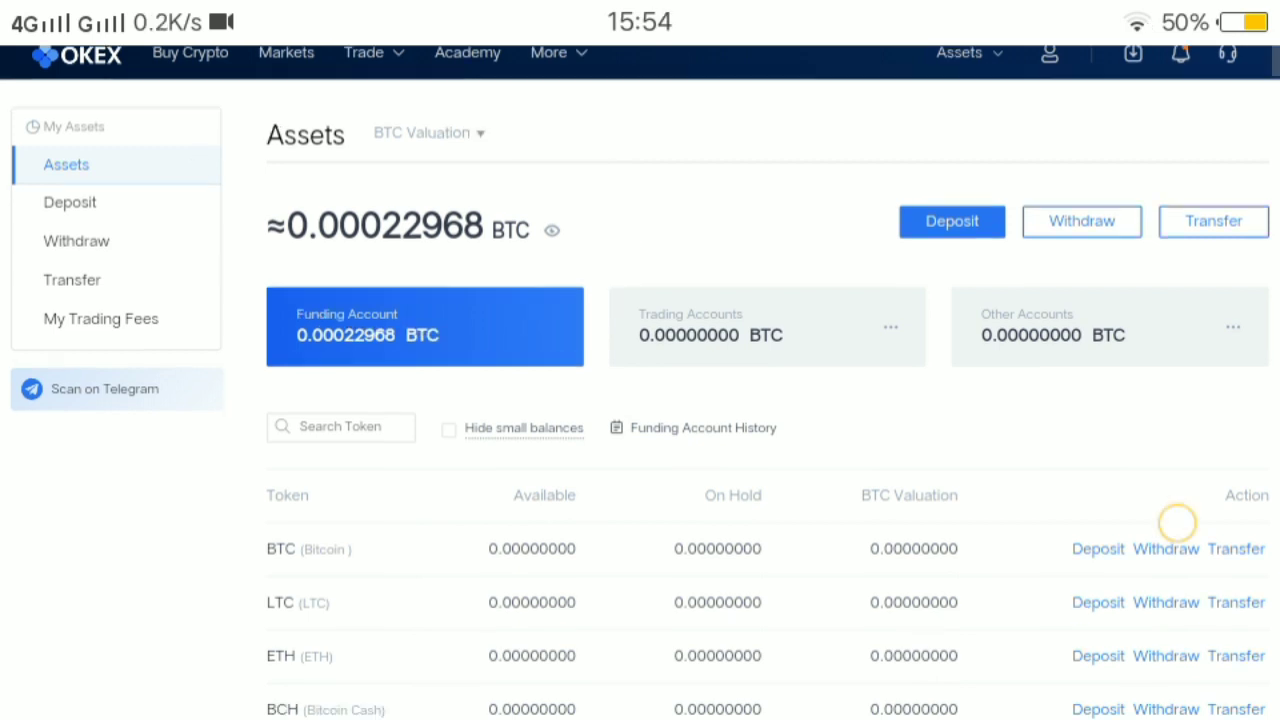
{"action": "scroll", "coordinate": [1171, 523], "scroll_direction": "down", "scroll_amount": 5}
{"action": "scroll", "coordinate": [1157, 371], "scroll_direction": "down", "scroll_amount": 1}
{"action": "mouse_move", "coordinate": [205, 387]}
{"action": "left_mouse_down"}
{"action": "mouse_move", "coordinate": [896, 366]}
{"action": "mouse_move", "coordinate": [1020, 475]}
{"action": "mouse_move", "coordinate": [276, 499]}
{"action": "mouse_move", "coordinate": [148, 397]}
{"action": "left_mouse_up"}
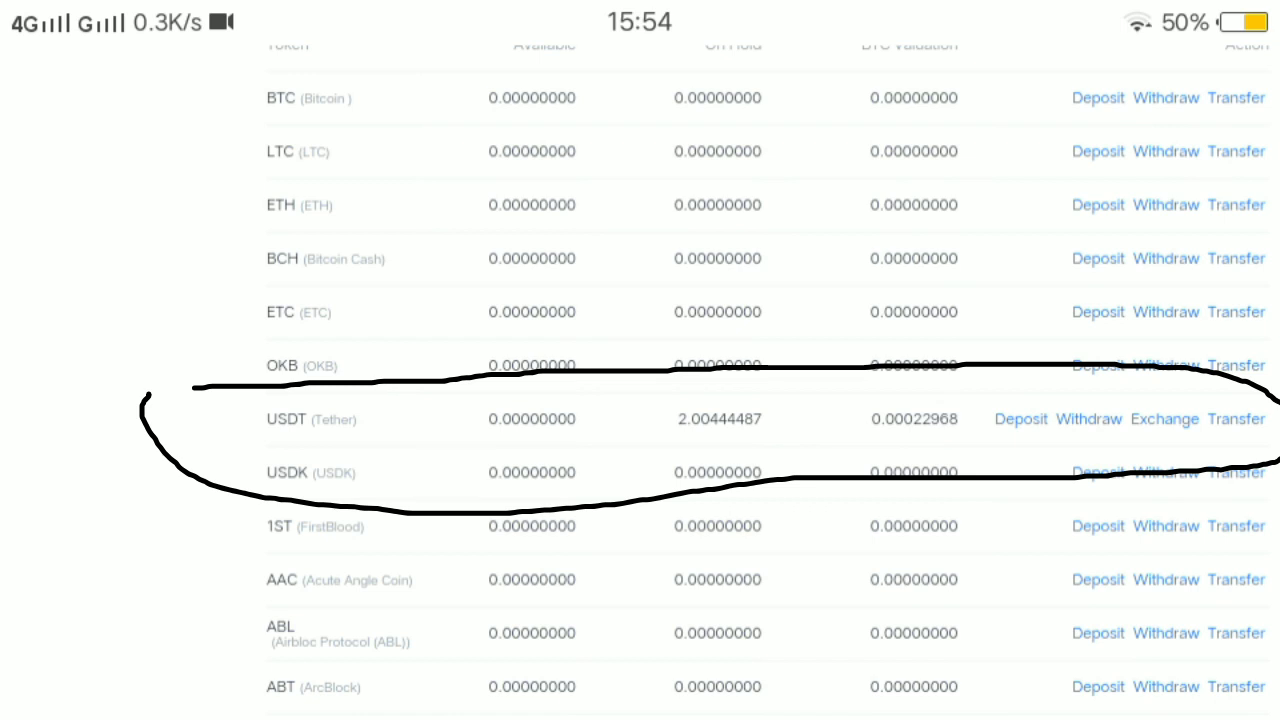
{"action": "scroll", "coordinate": [1180, 371], "scroll_direction": "up", "scroll_amount": 5}
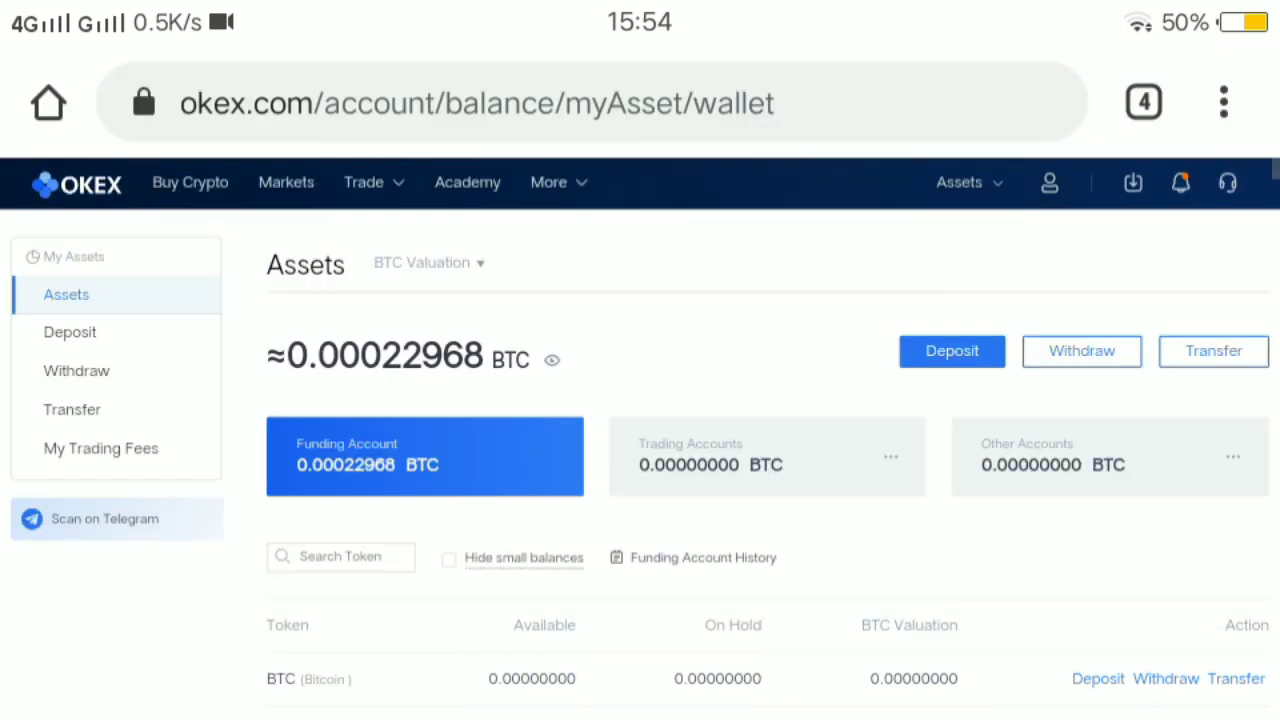
{"action": "scroll", "coordinate": [1157, 434], "scroll_direction": "down", "scroll_amount": 2}
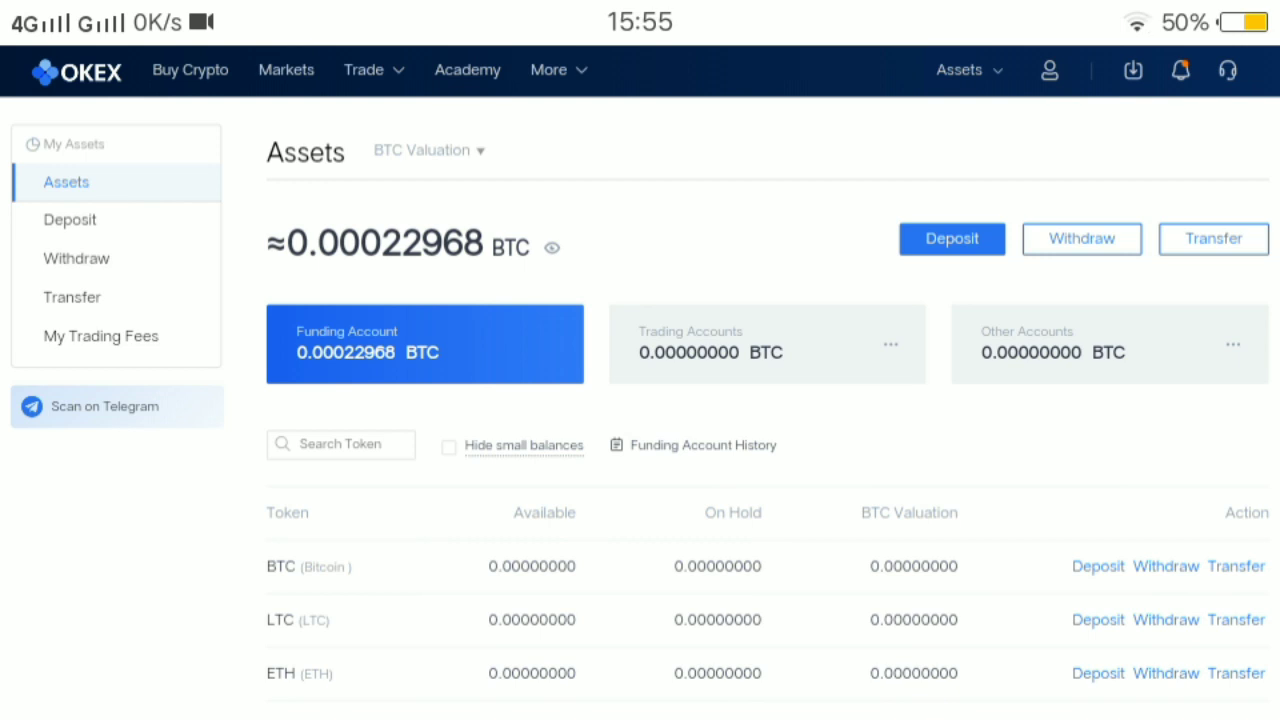
{"action": "scroll", "coordinate": [1225, 149], "scroll_direction": "down", "scroll_amount": 5}
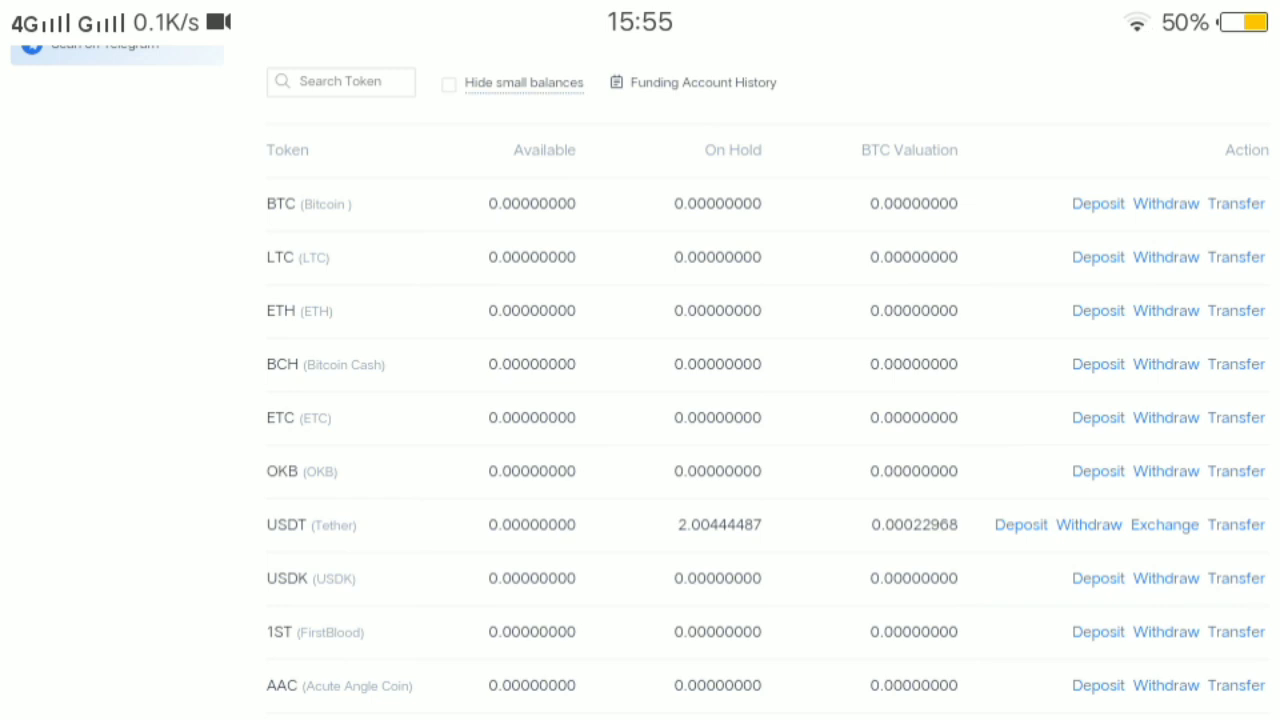
{"action": "scroll", "coordinate": [1180, 450], "scroll_direction": "up", "scroll_amount": 5}
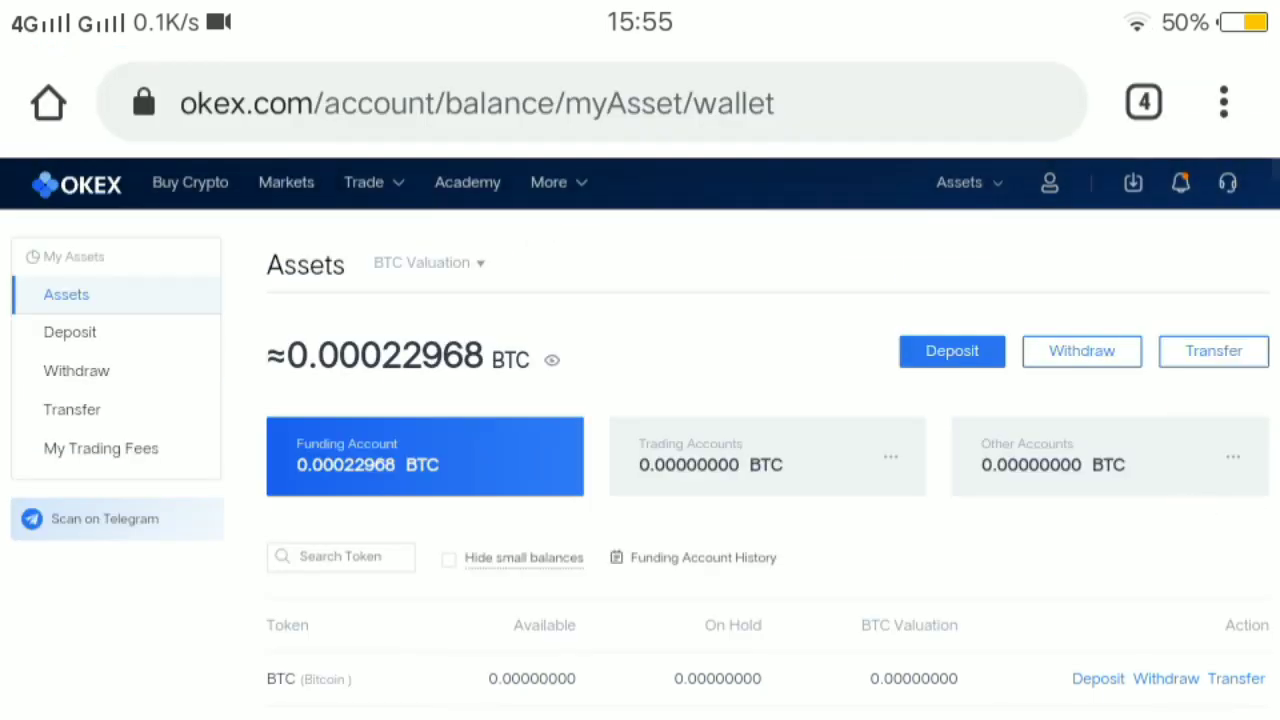
{"action": "scroll", "coordinate": [1178, 450], "scroll_direction": "down", "scroll_amount": 2}
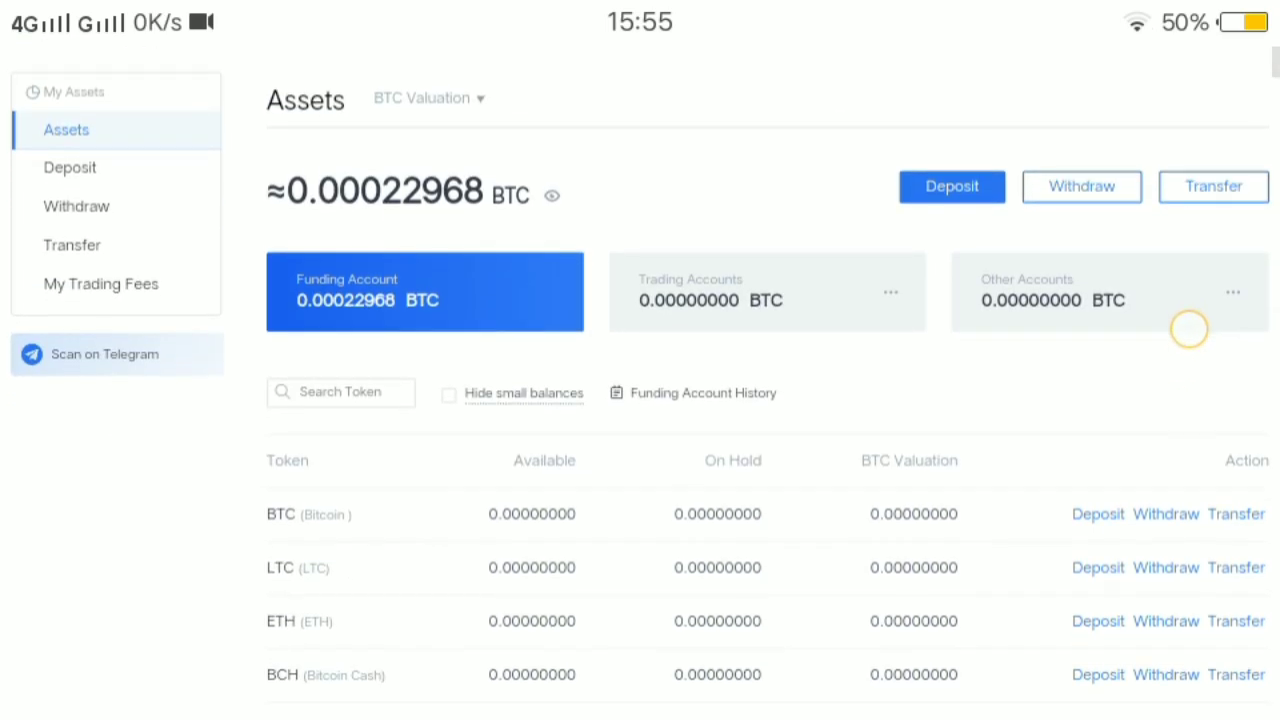